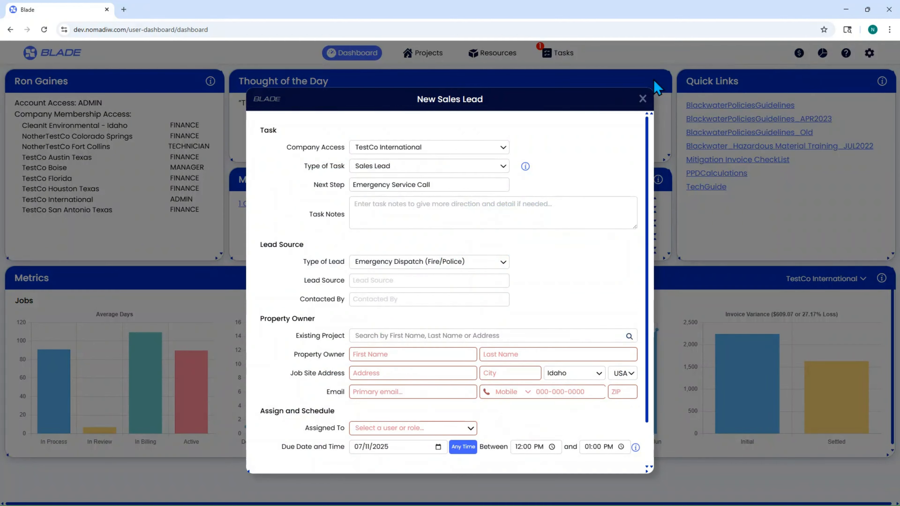
- Close the New Sales Lead form and open the Tasks page
left_click(643, 99)
left_click(562, 56)
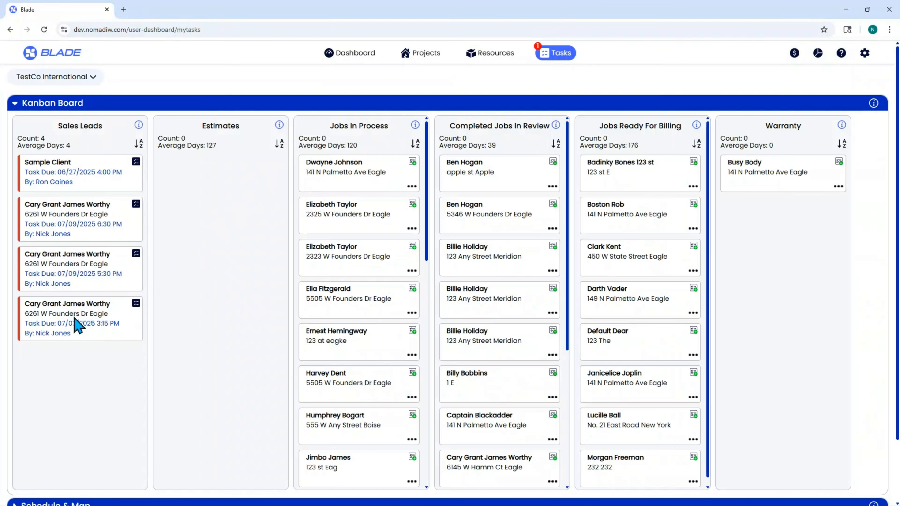
- Open a new sales lead form from the Sales Leads section
scroll(77, 325, "down", 2)
left_click(46, 473)
scroll(53, 457, "down", 4)
left_click(57, 364)
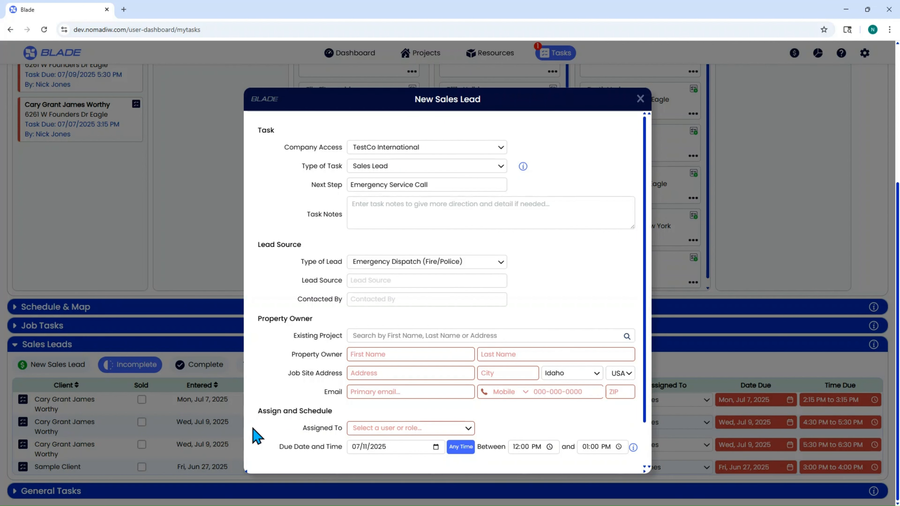
- Set the Company Access to TestCo International
scroll(372, 412, "down", 2)
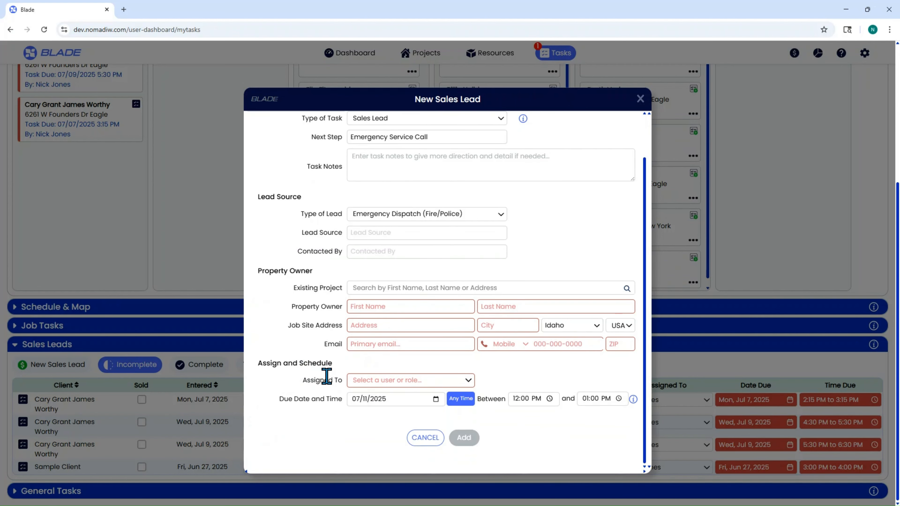
scroll(524, 355, "up", 2)
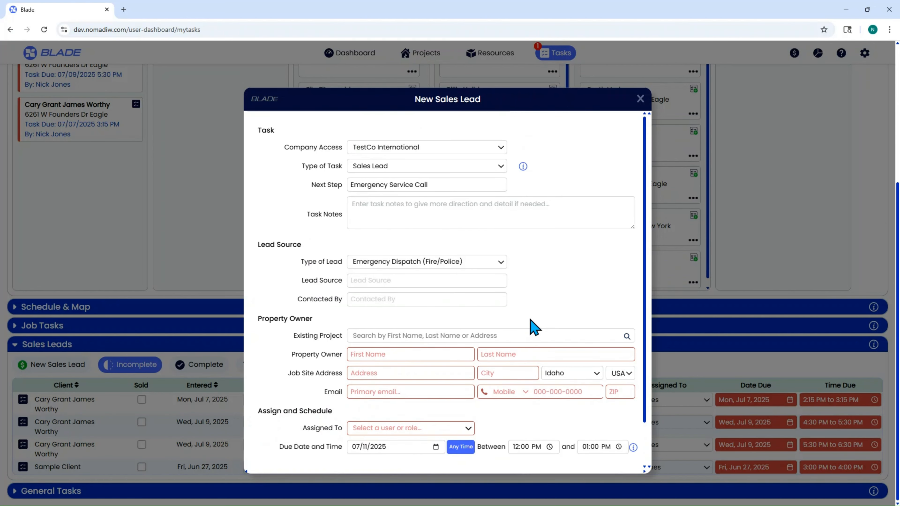
left_click(425, 151)
scroll(422, 199, "down", 1)
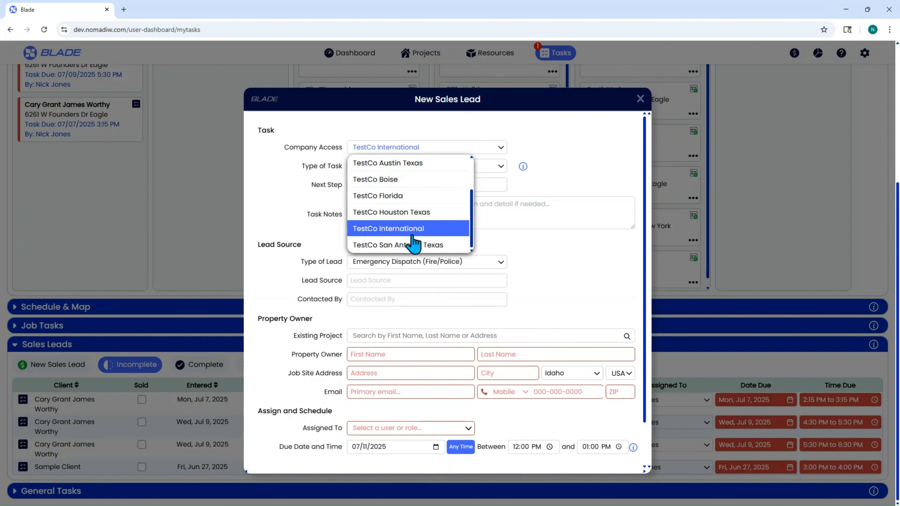
left_click(415, 231)
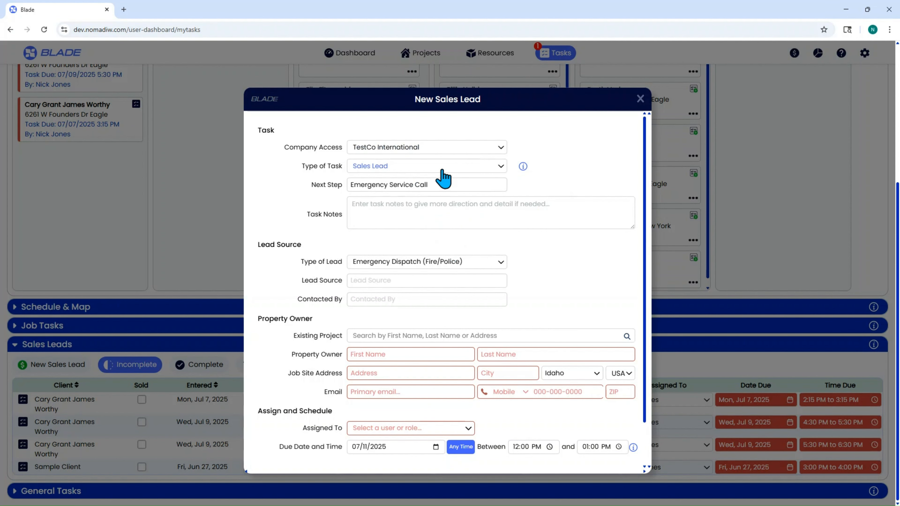
- Read the Type of Task explanation
left_click(523, 166)
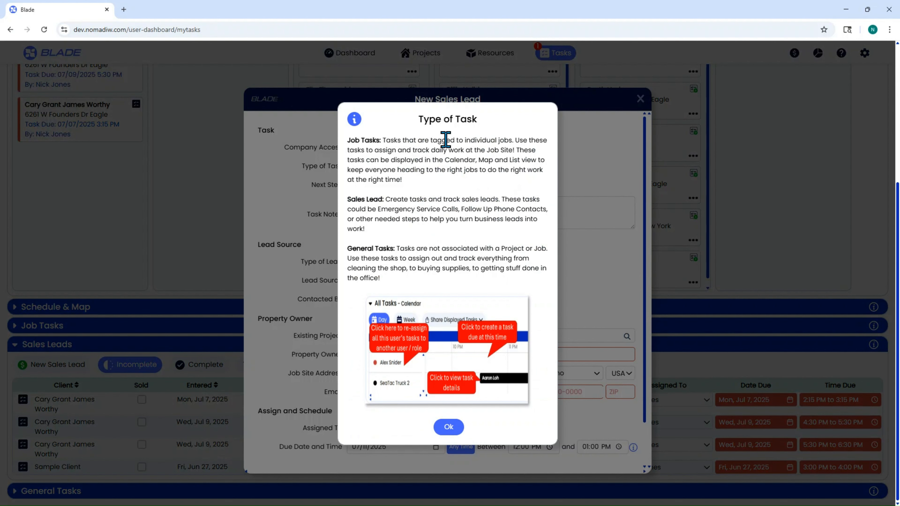
left_click(449, 428)
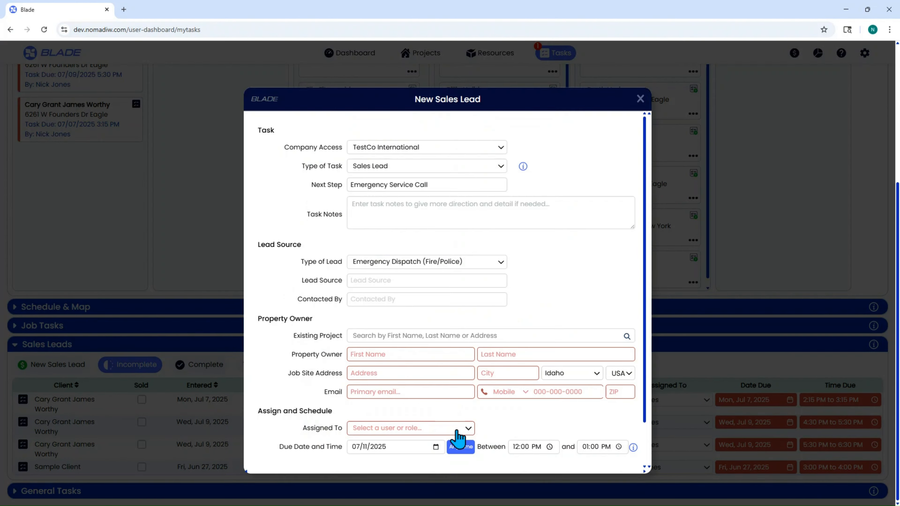
left_click(472, 188)
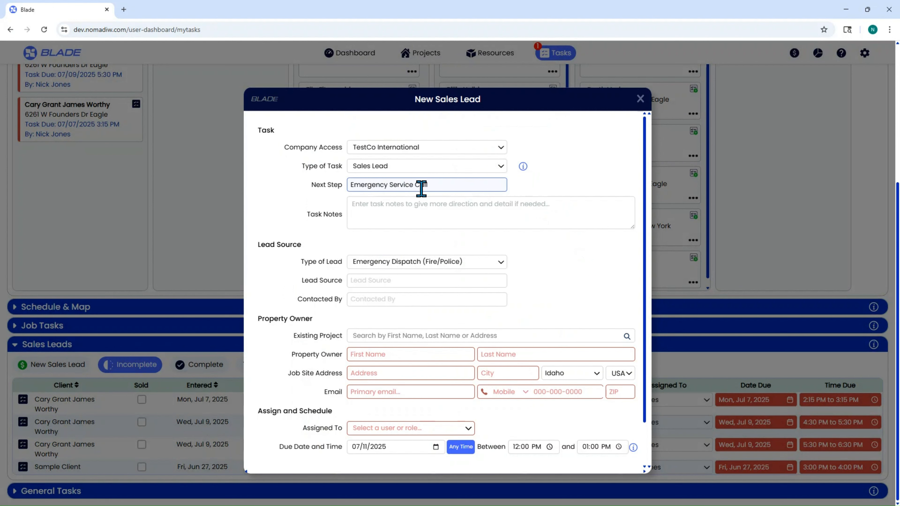
- Enter "Call before the visit" as the task notes
left_click(429, 205)
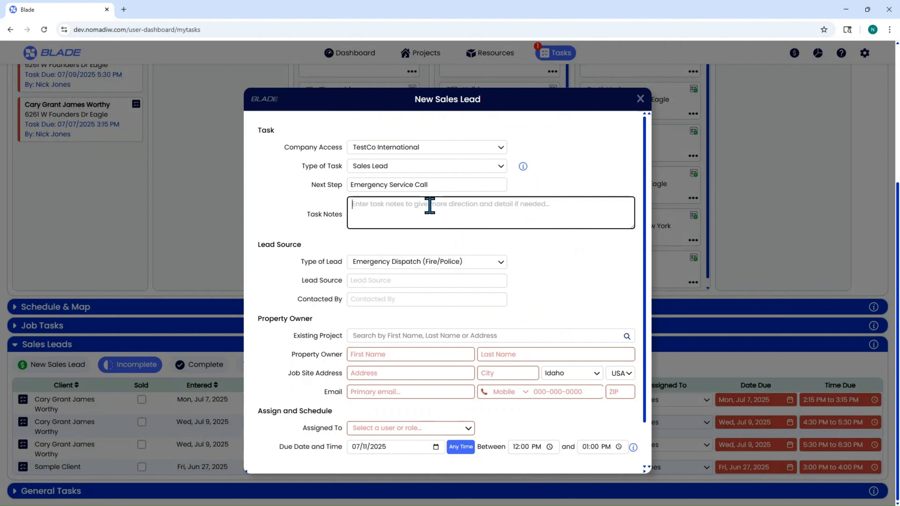
type("Call before the visit")
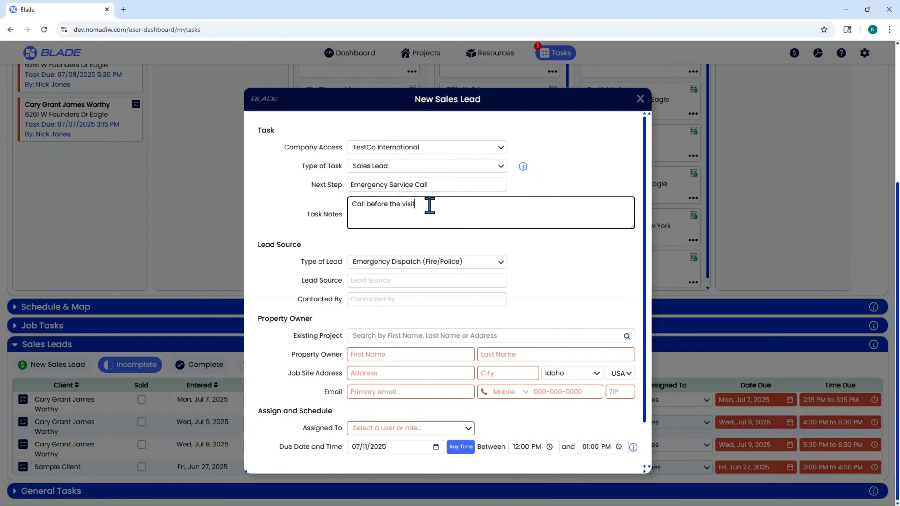
left_click(531, 250)
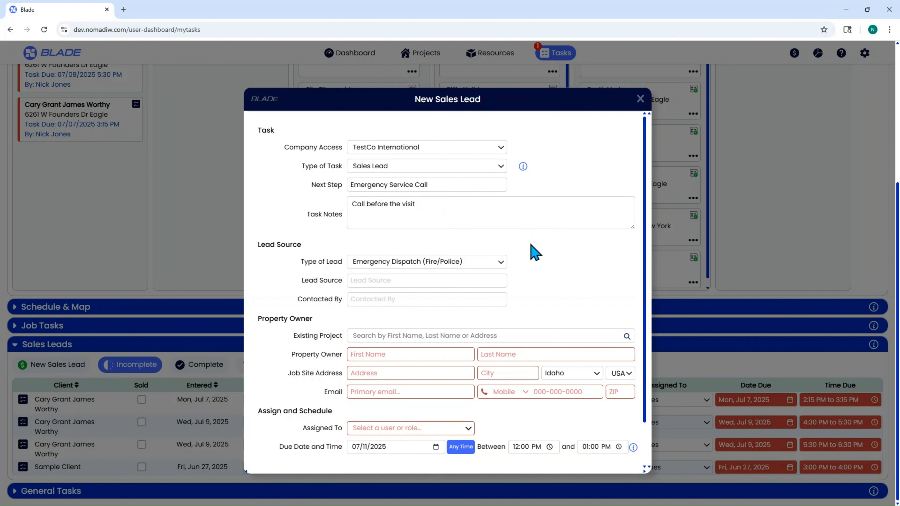
- Set the Type of Lead to Plumber / HVAC / Electrical
scroll(535, 252, "down", 2)
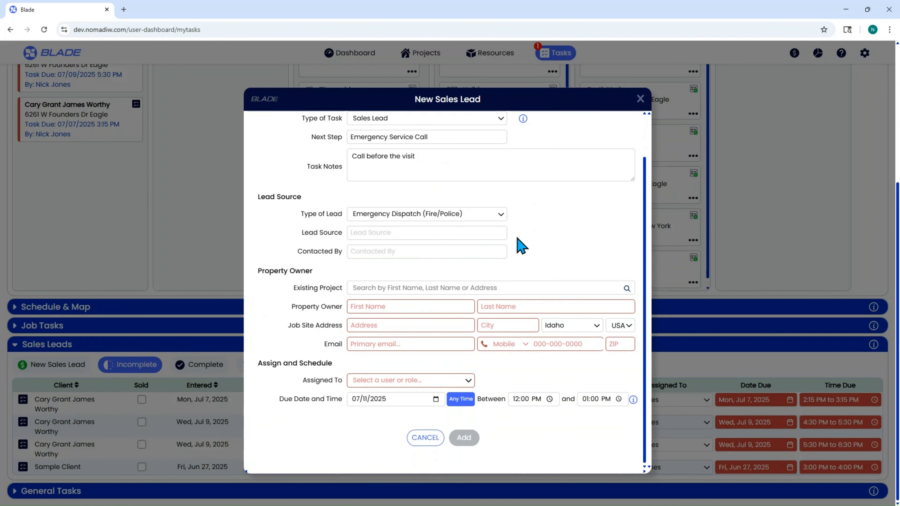
left_click(389, 214)
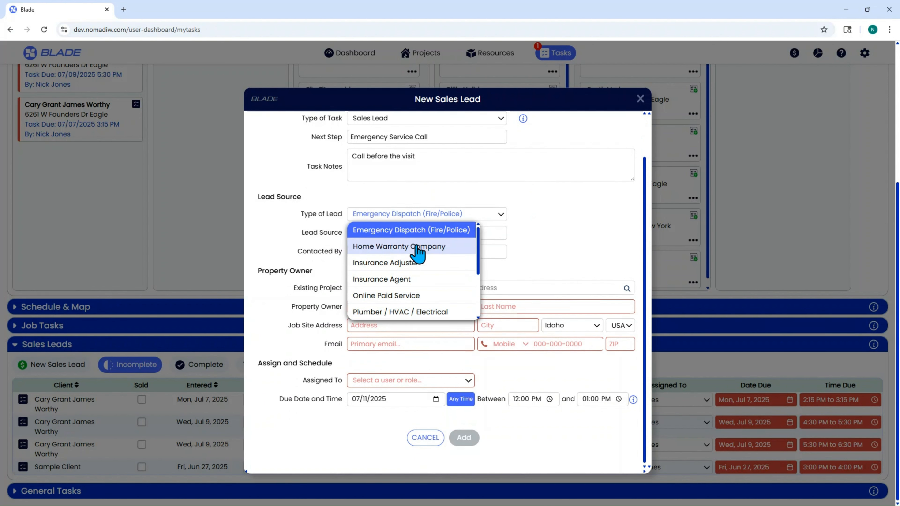
left_click(416, 314)
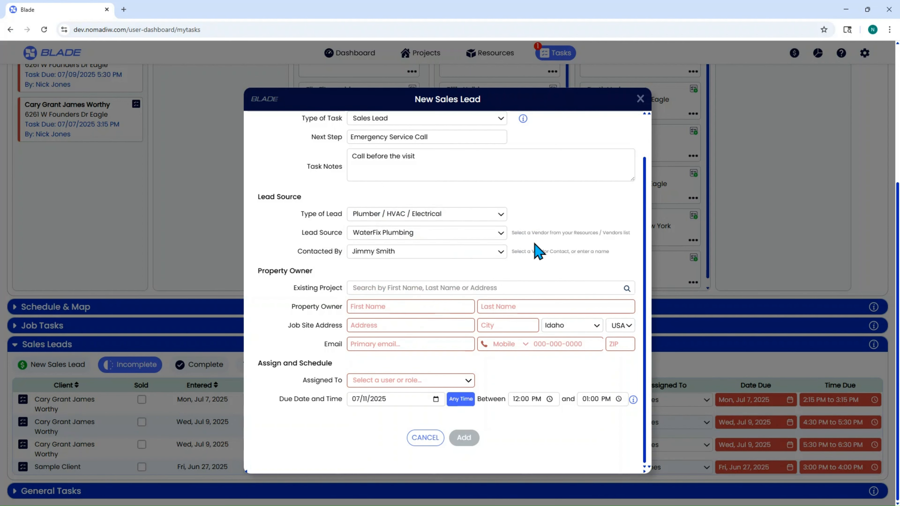
- Browse the available Type of Lead options
left_click(458, 216)
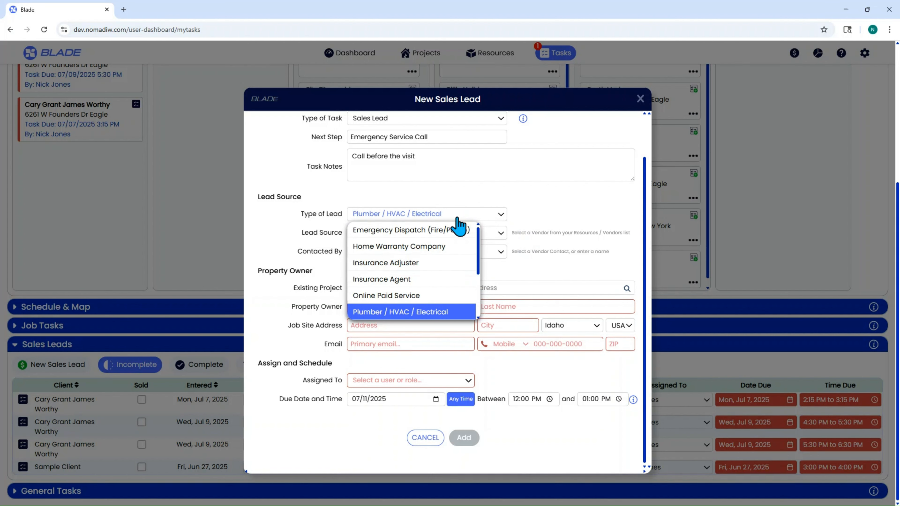
scroll(460, 253, "down", 2)
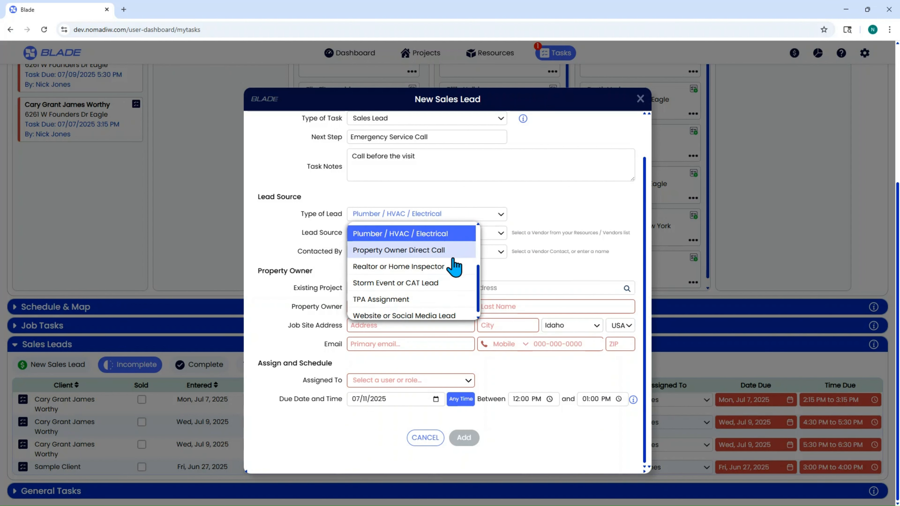
scroll(454, 271, "up", 3)
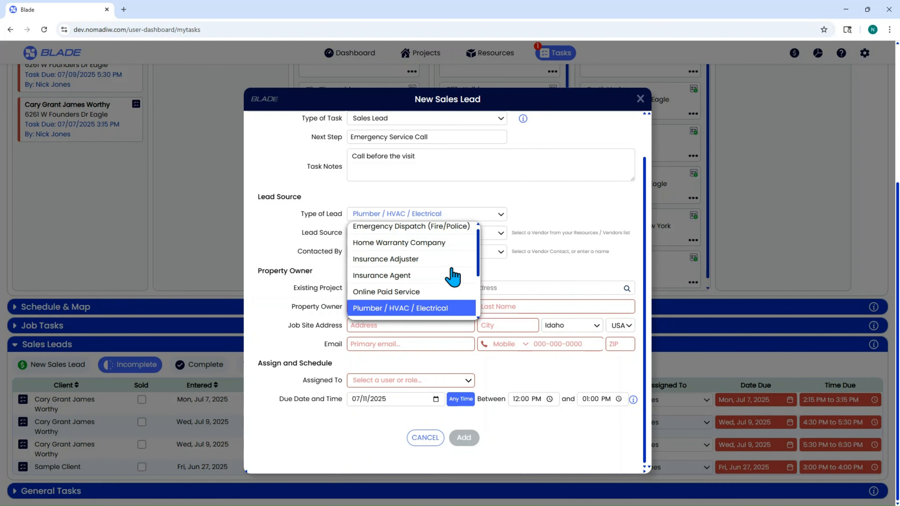
left_click(566, 202)
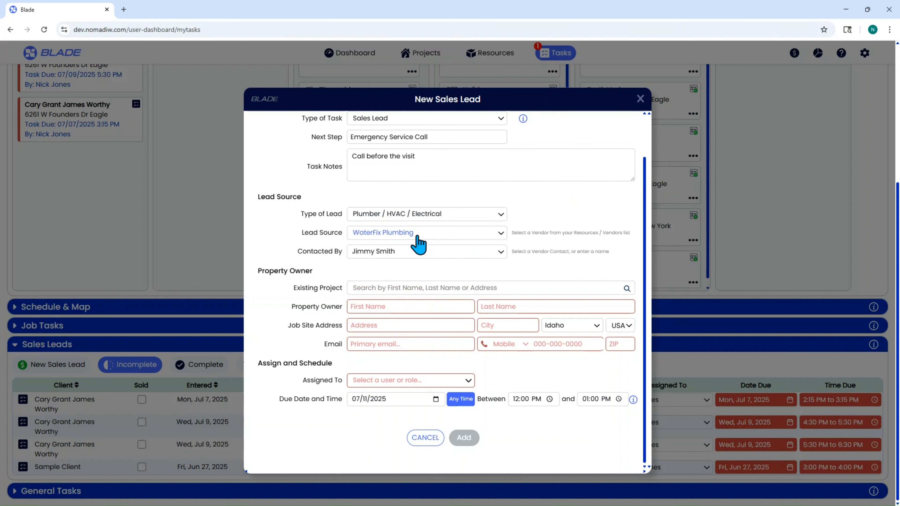
- Try Three Aces HVAC as the Lead Source, revert to WaterFix Plumbing, and open the Contacted By list
left_click(418, 234)
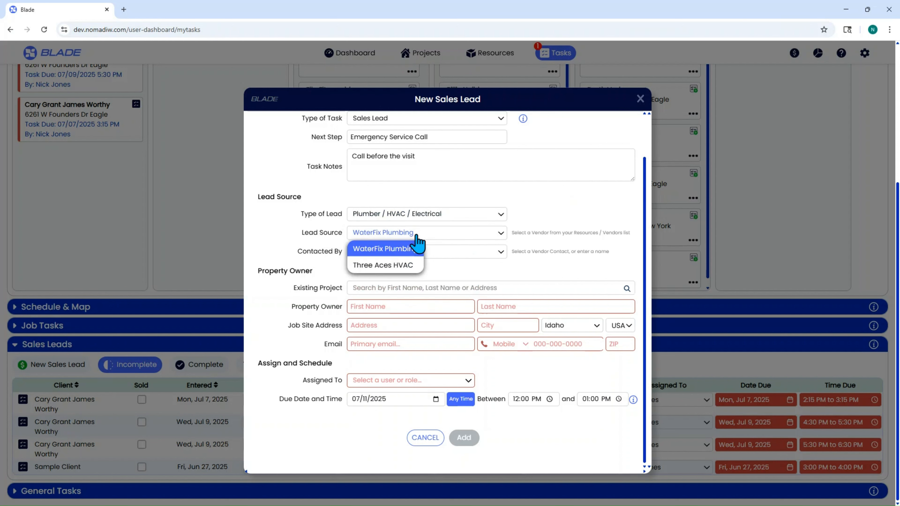
left_click(396, 265)
left_click(396, 251)
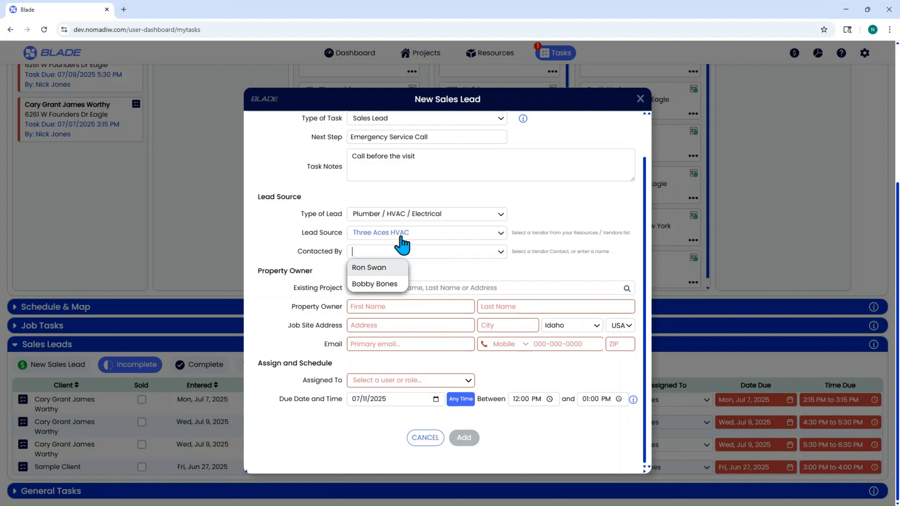
left_click(401, 235)
left_click(398, 249)
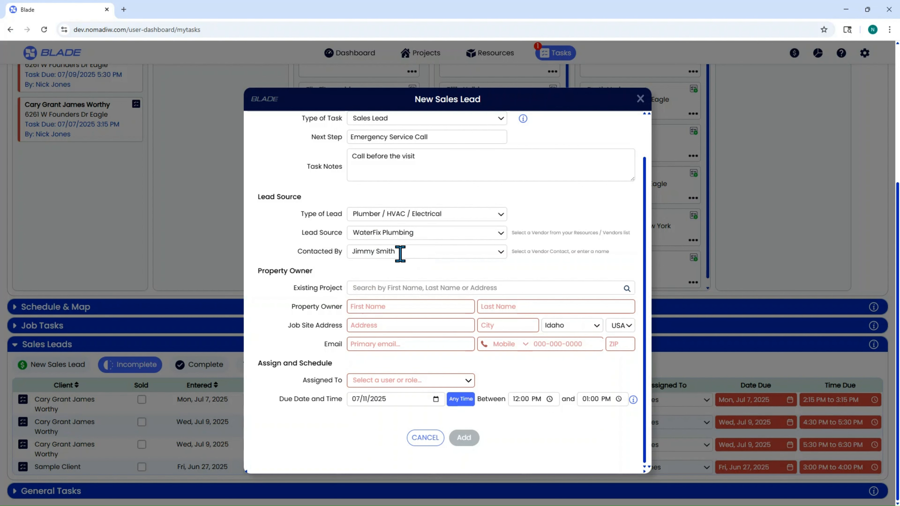
left_click(400, 253)
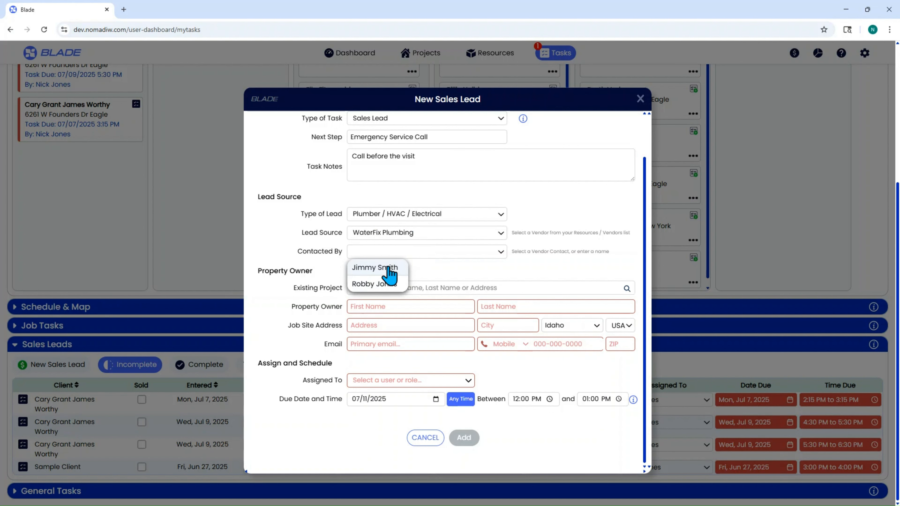
- Set the Type of Lead to Insurance Adjuster with American Family as the Lead Source
left_click(483, 221)
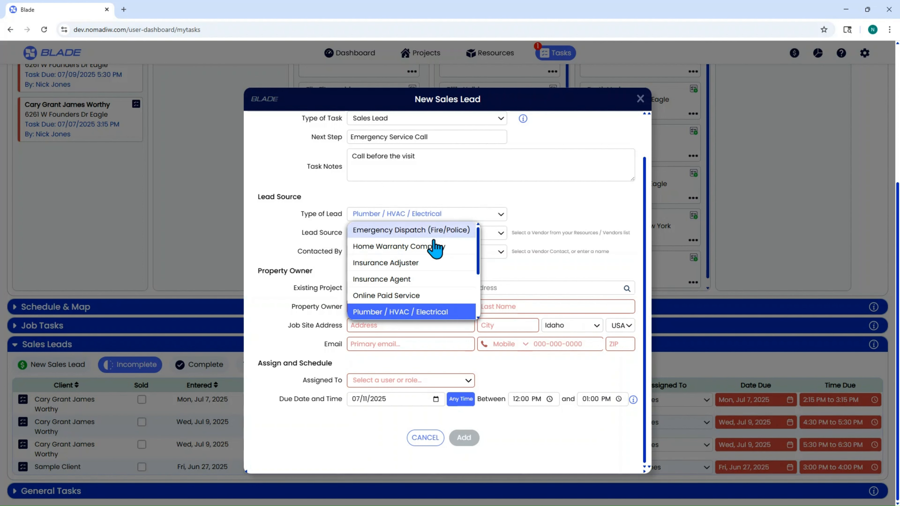
left_click(411, 262)
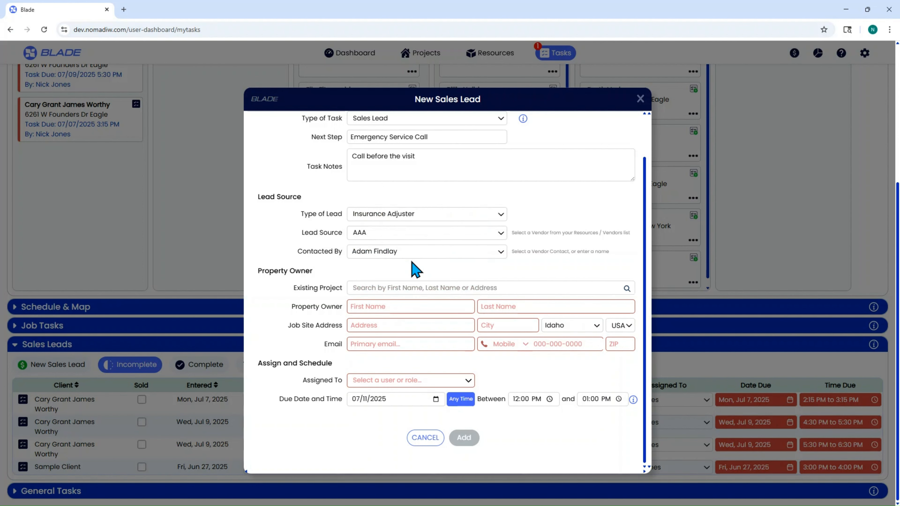
left_click(403, 241)
scroll(406, 277, "down", 6)
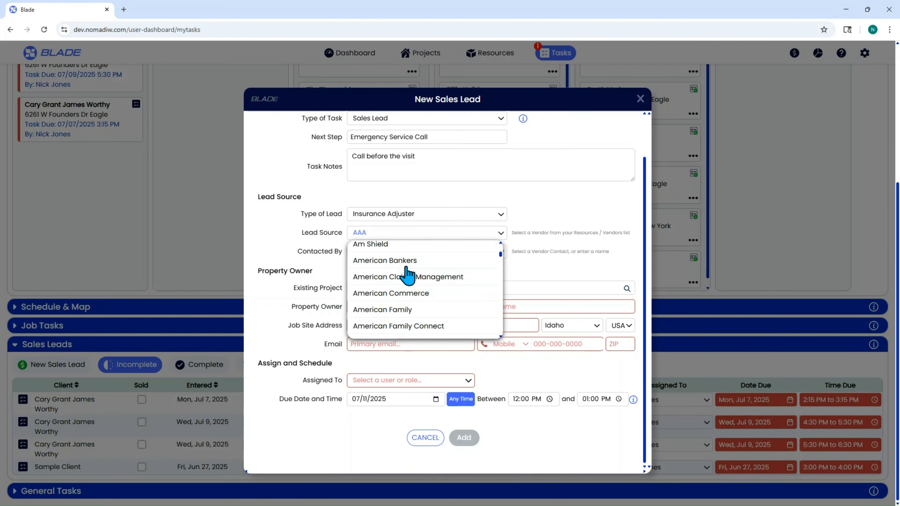
left_click(448, 312)
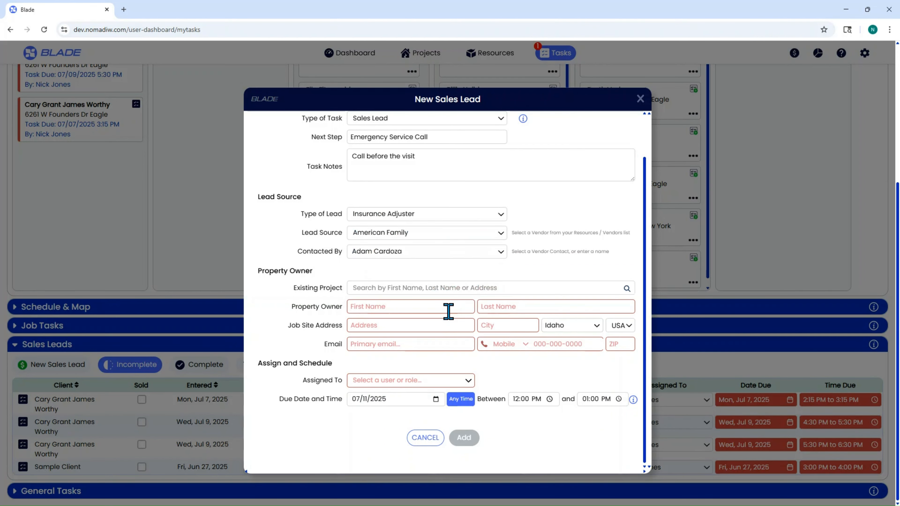
- Choose an adjuster contact from the Contacted By list
left_click(410, 251)
scroll(412, 296, "down", 8)
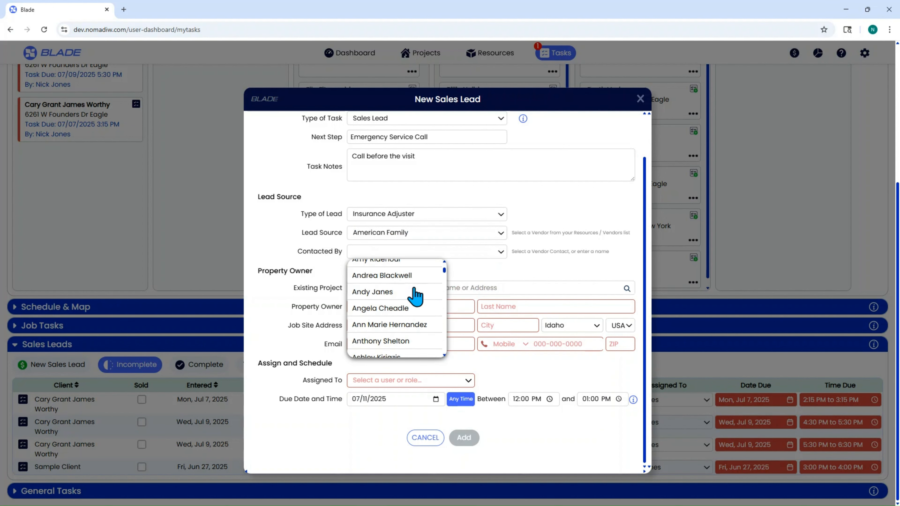
left_click(412, 297)
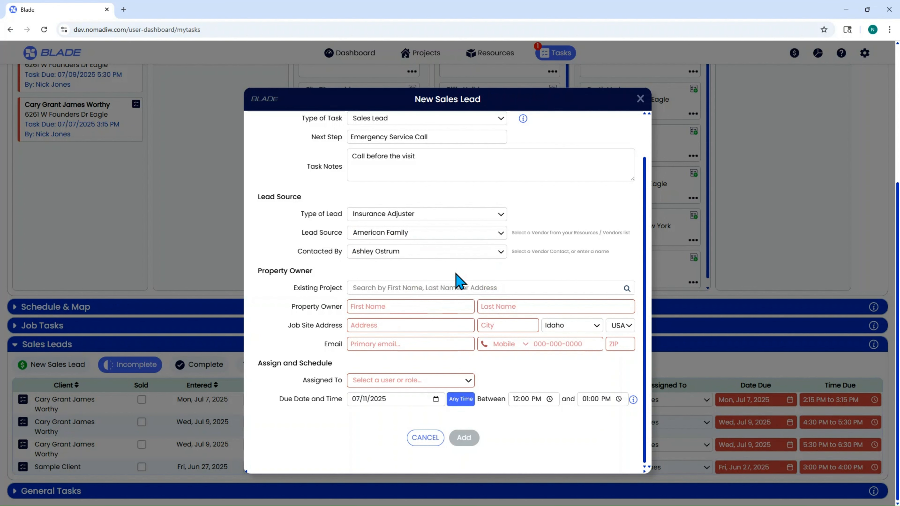
- Set the Type of Lead to Online Paid Service and enter Yelp as the Lead Source
left_click(426, 221)
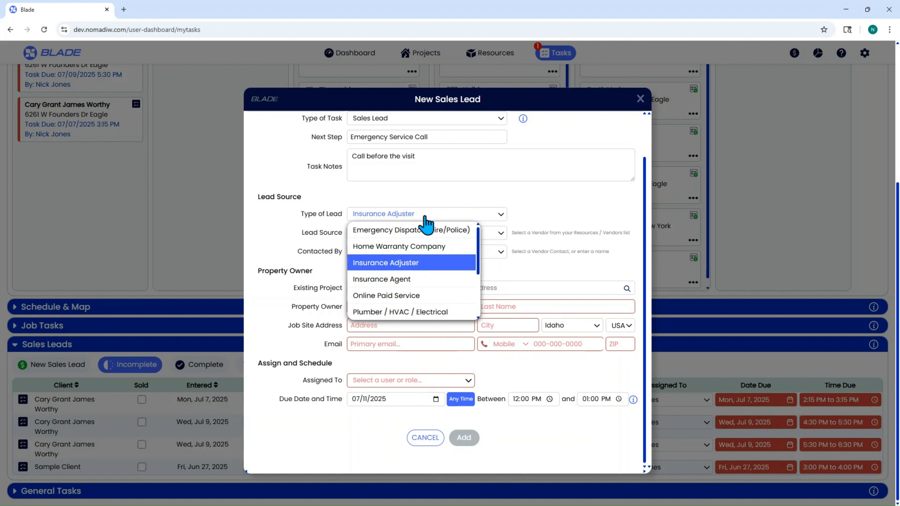
left_click(417, 295)
left_click(385, 233)
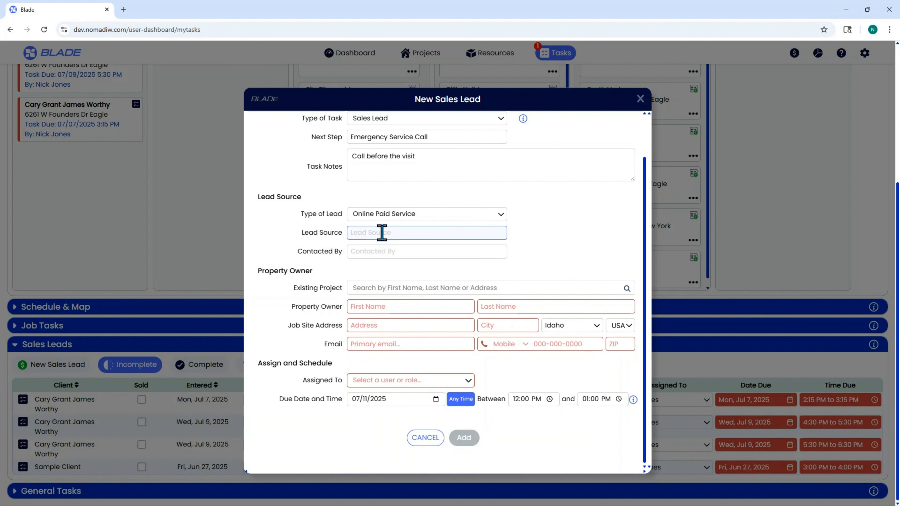
type("Yelp")
- Fill in the contact's full name in the Contacted By field
key("Tab")
type("Nancy ")
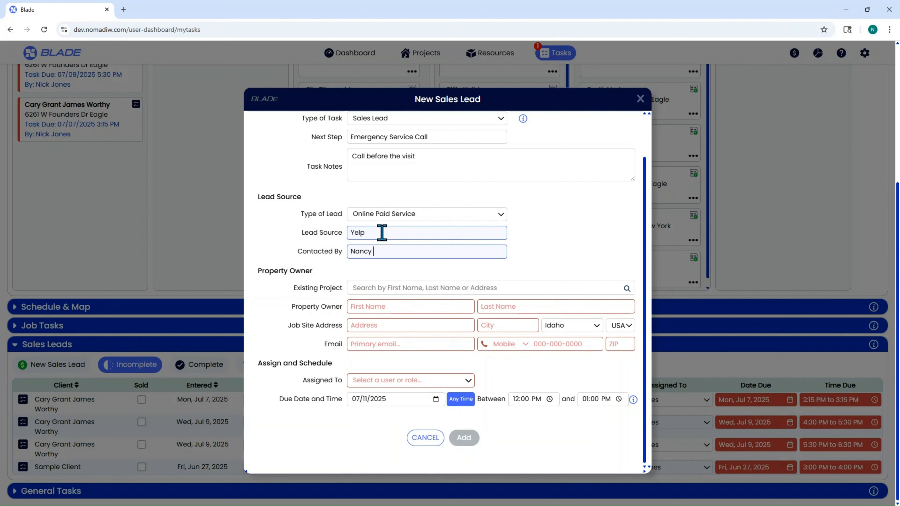
type("Smith")
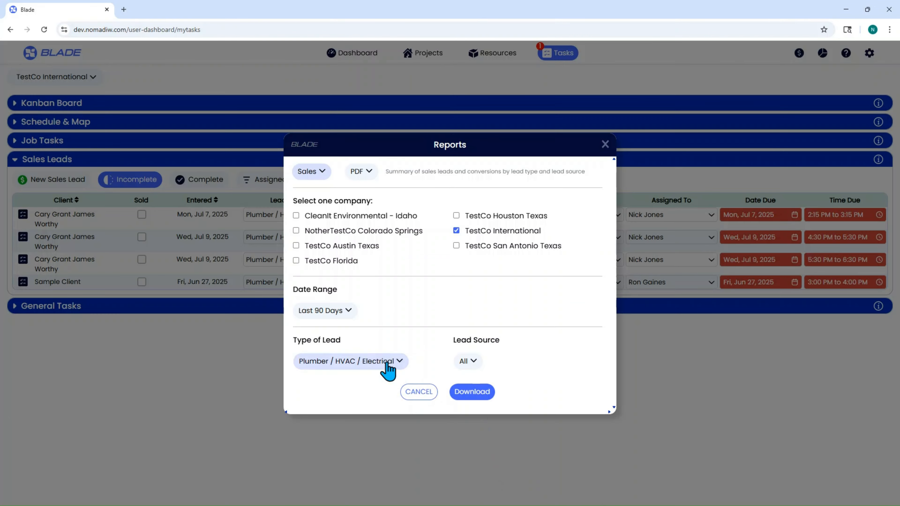
- Look over the Sales report's lead filters and the vendor and adjuster resource lists
left_click(388, 369)
left_click(365, 329)
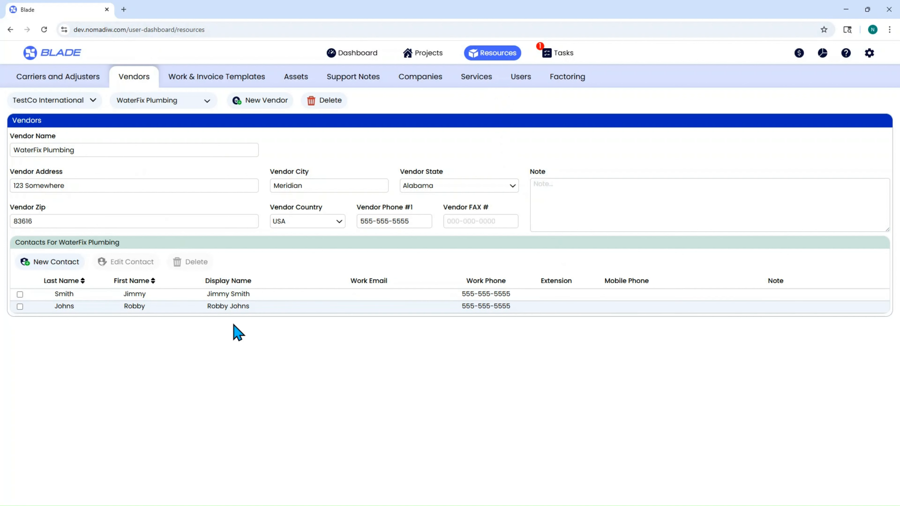
left_click(57, 82)
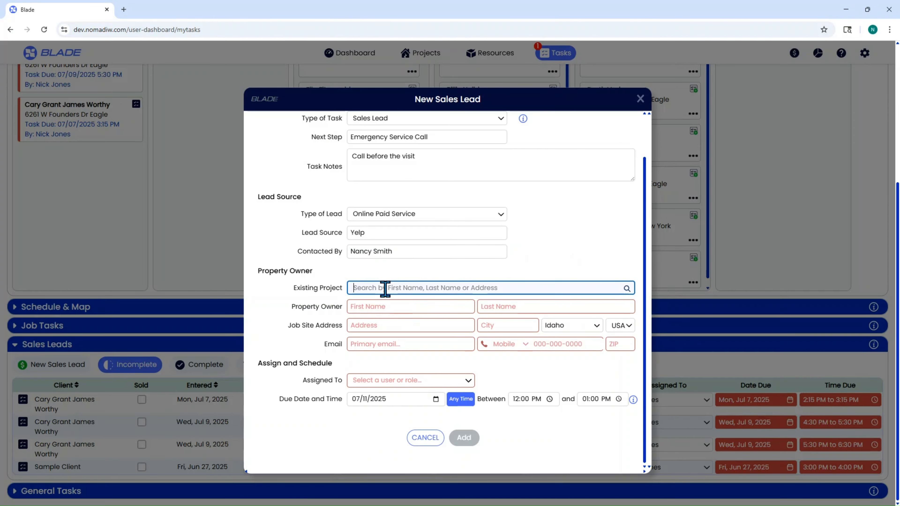
type("Nancy")
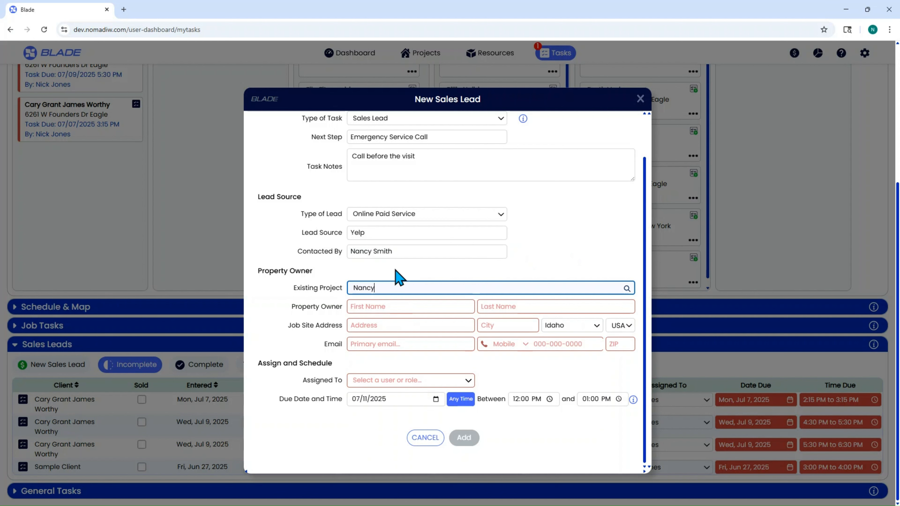
key("BackSpace")
key("BackSpace")
key("BackSpace")
key("BackSpace")
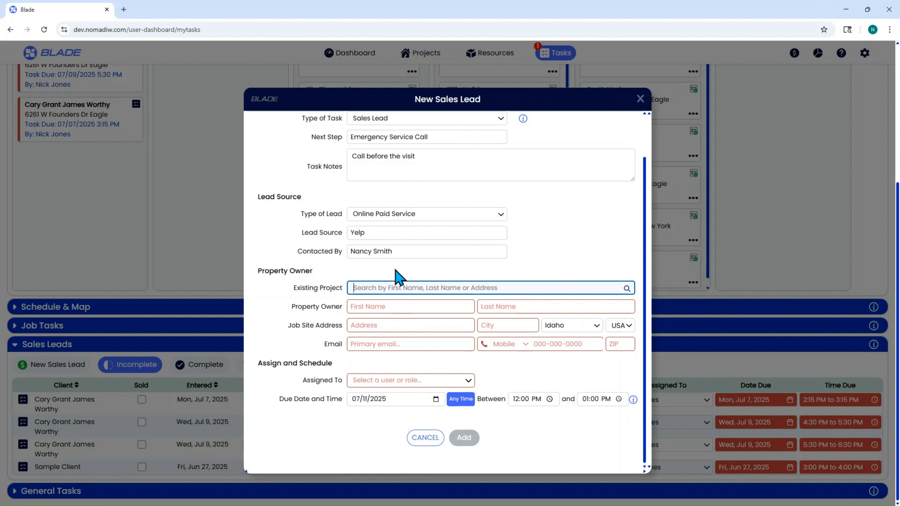
- Enter the property owner's first and last name
left_click(419, 305)
type("Nancy")
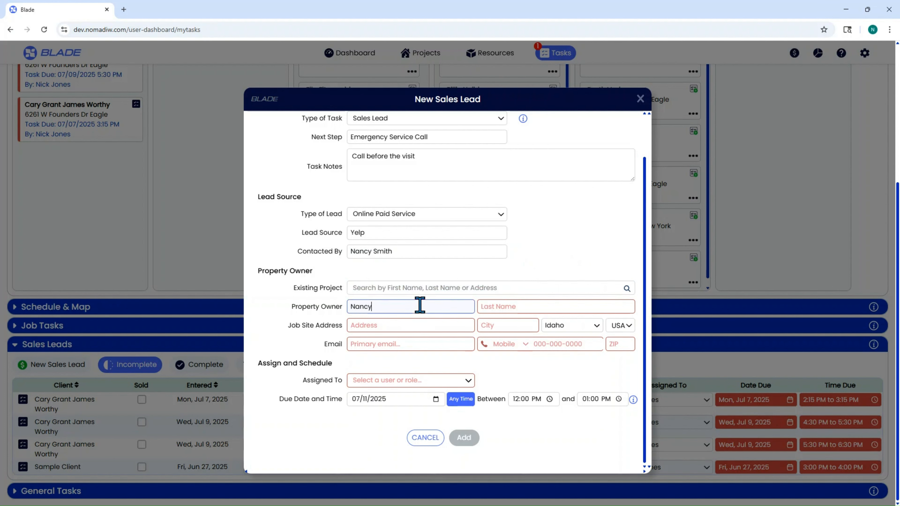
key("Tab")
type("Smith")
- Enter the job site street address and city, completing the ZIP code
left_click(446, 326)
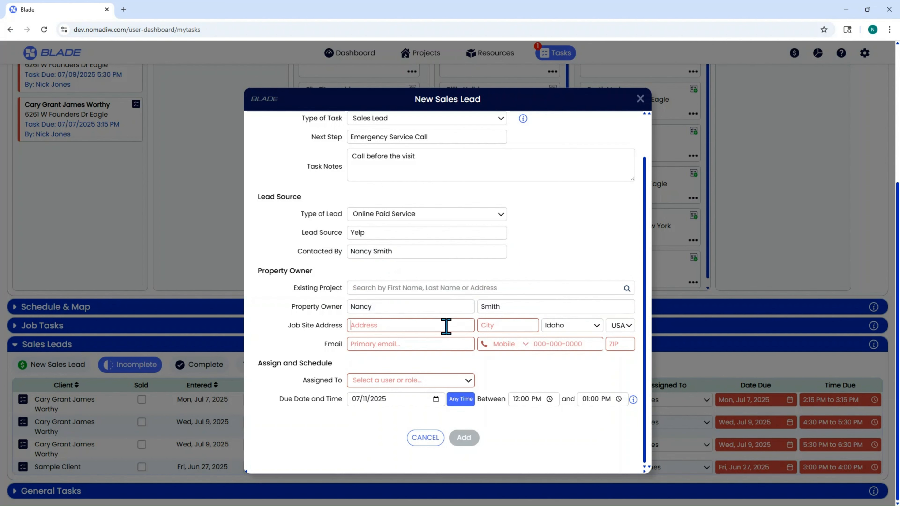
left_click(627, 341)
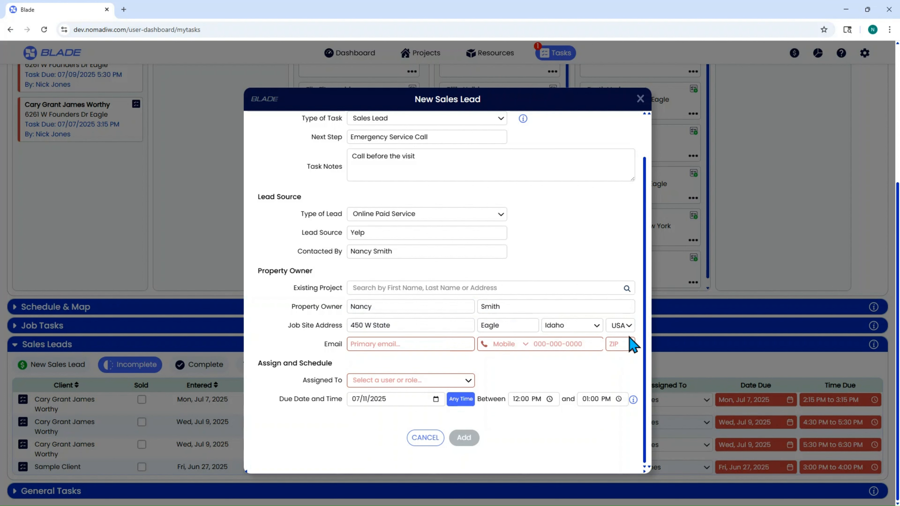
- Fill in the property owner's e-mail address
left_click(401, 343)
type("na")
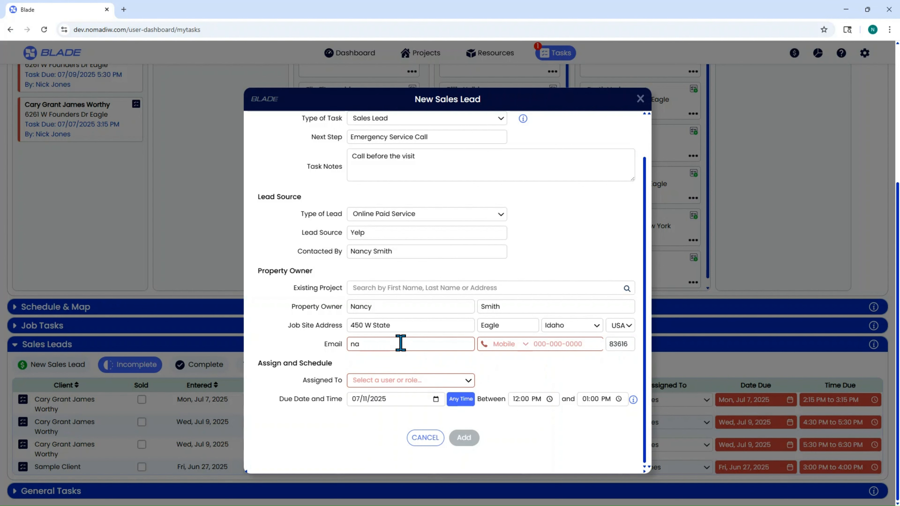
type("@na.com")
- Set the phone type to Home and enter the owner's phone number
left_click(538, 343)
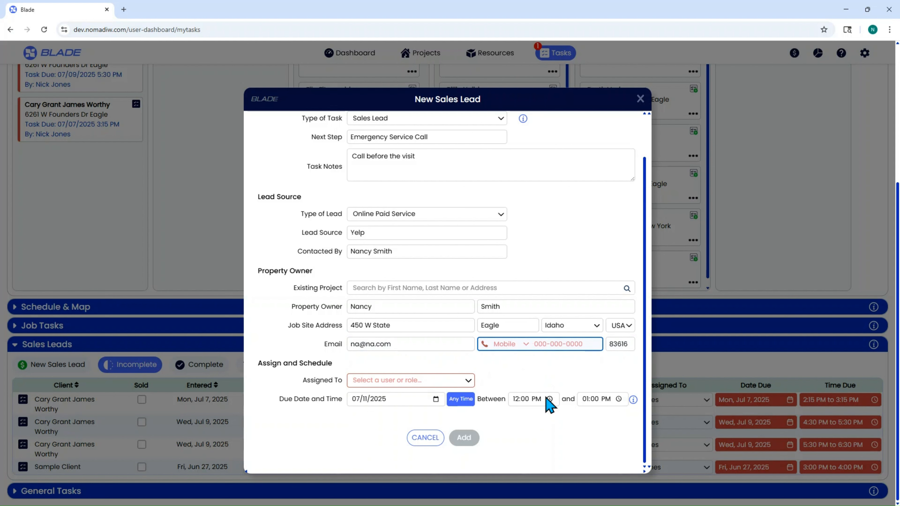
type("555-555-5555")
left_click(524, 345)
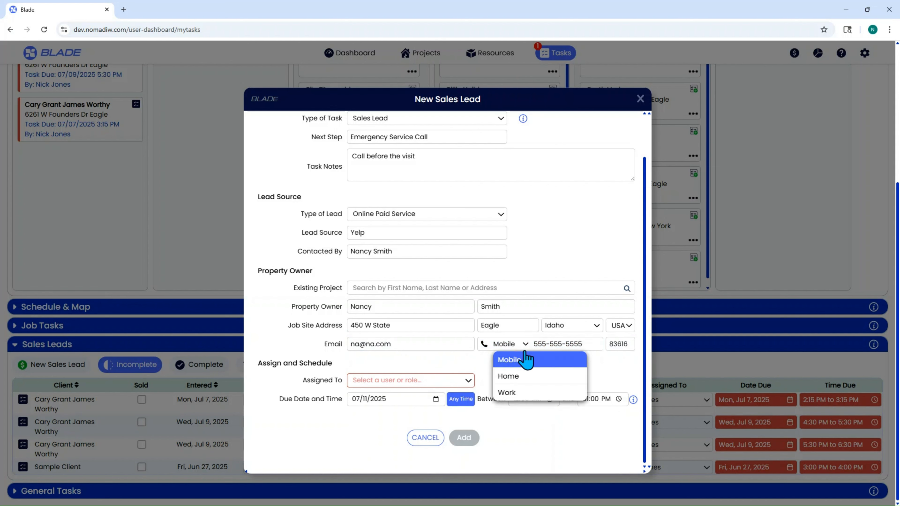
left_click(526, 376)
left_click(537, 345)
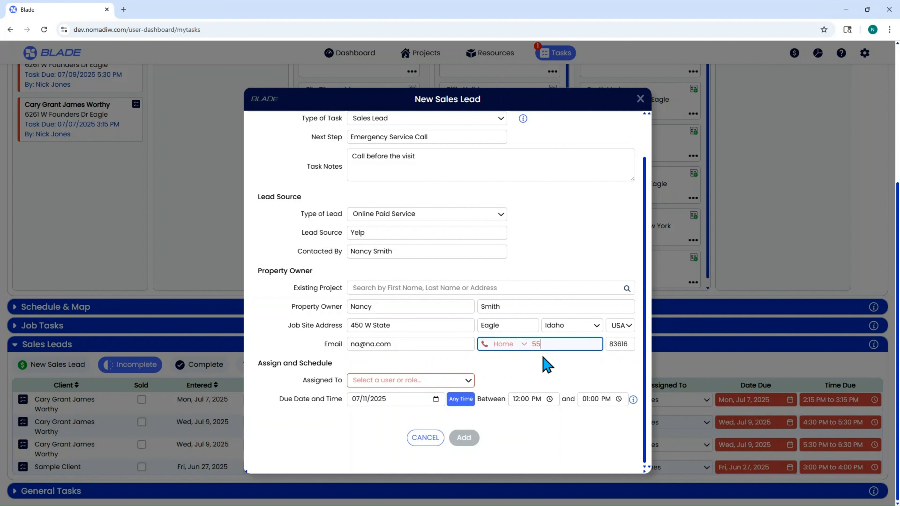
type("555-444-4444")
- Assign the lead to a user from the Assigned To list
left_click(436, 381)
mouse_move(414, 355)
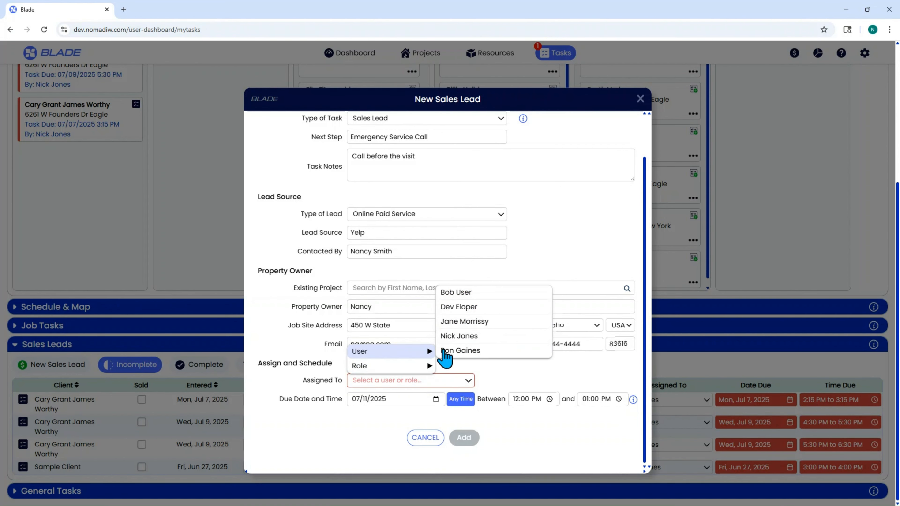
left_click(460, 351)
left_click(407, 381)
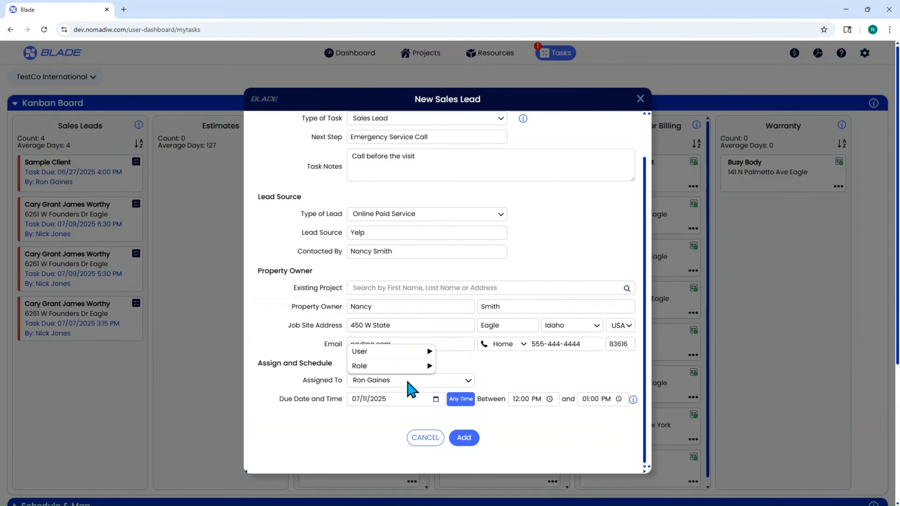
- Set the due time window from 10:00 AM to 11:00 AM and add the new sales lead
left_click(409, 404)
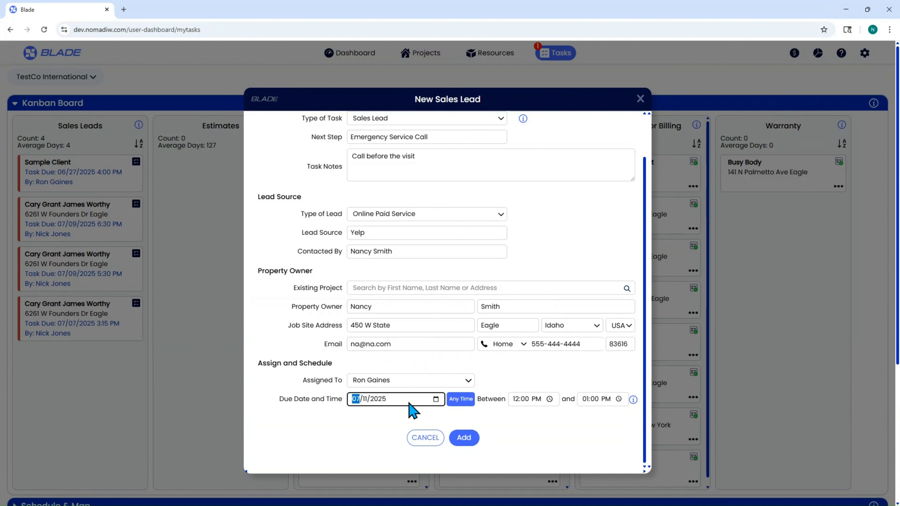
left_click(465, 408)
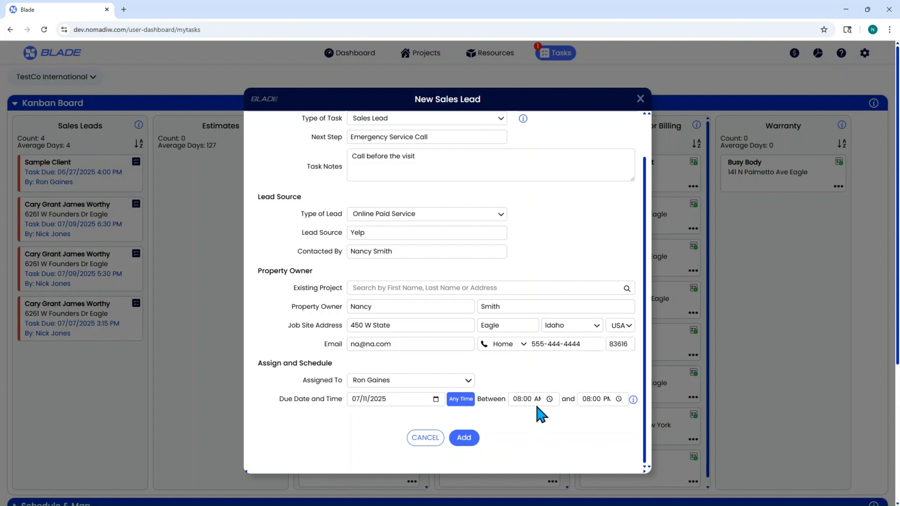
left_click(525, 401)
left_click(604, 402)
left_click(463, 438)
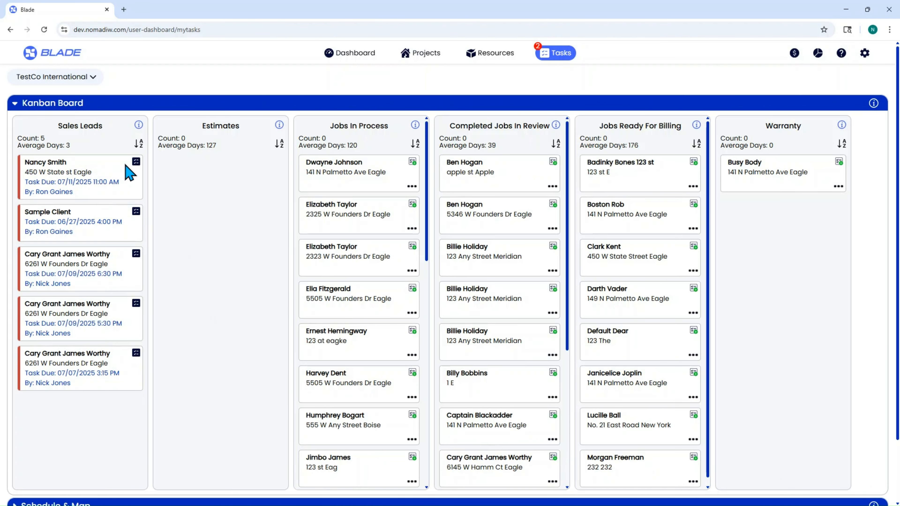
- Inspect the new lead's card on the Kanban board and its entry on the schedule and map
left_click(136, 163)
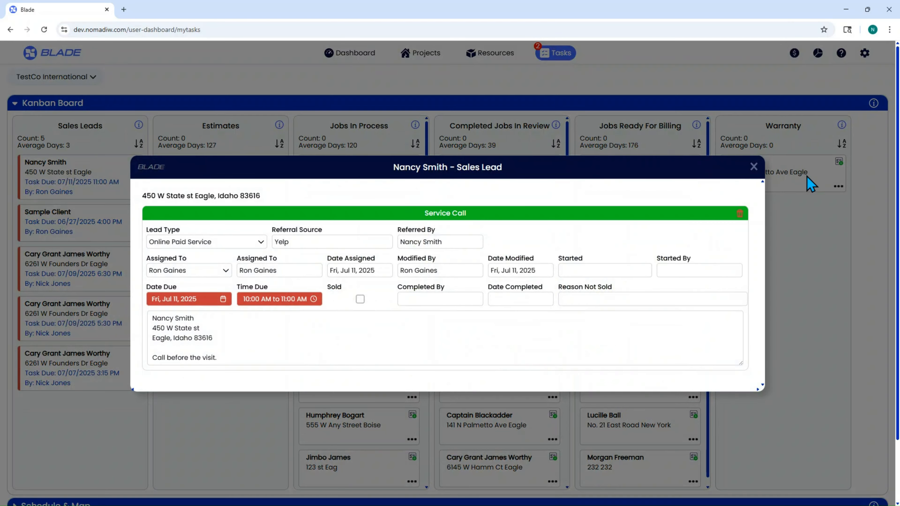
left_click(754, 167)
scroll(281, 297, "down", 2)
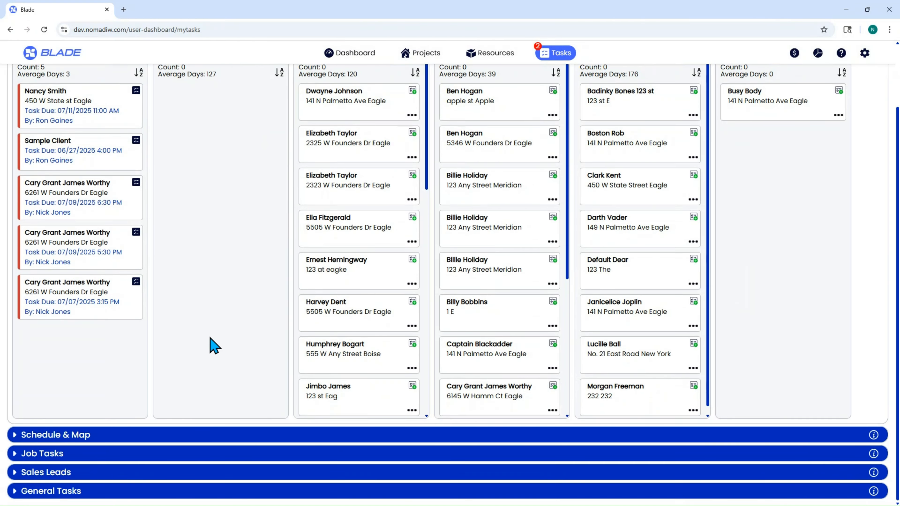
left_click(15, 435)
scroll(311, 346, "down", 10)
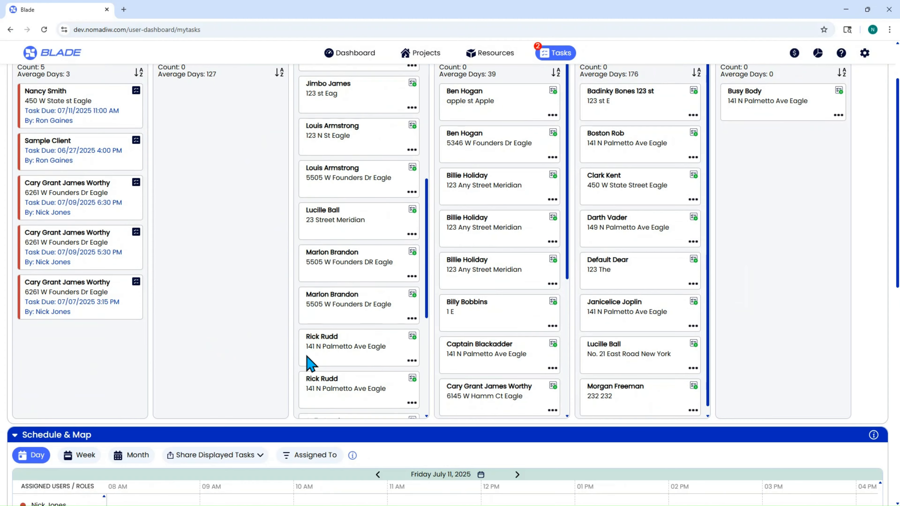
scroll(322, 458, "down", 8)
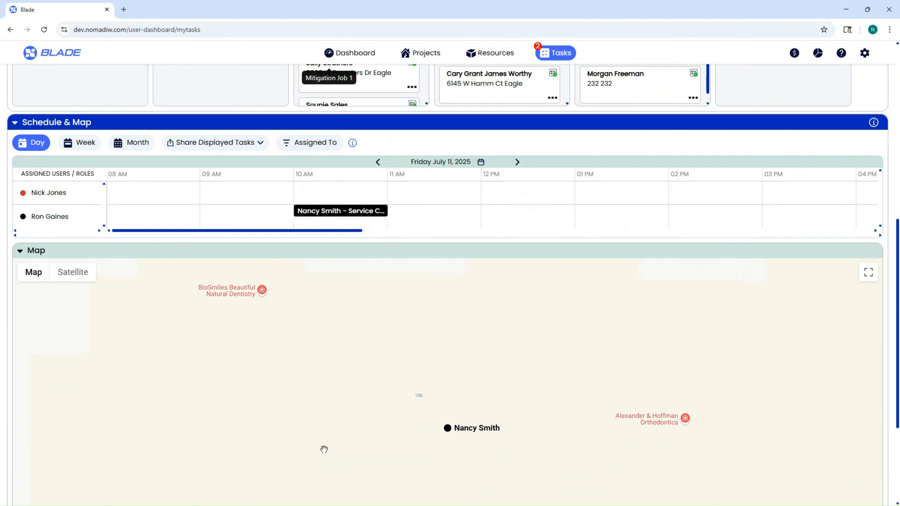
left_click(15, 124)
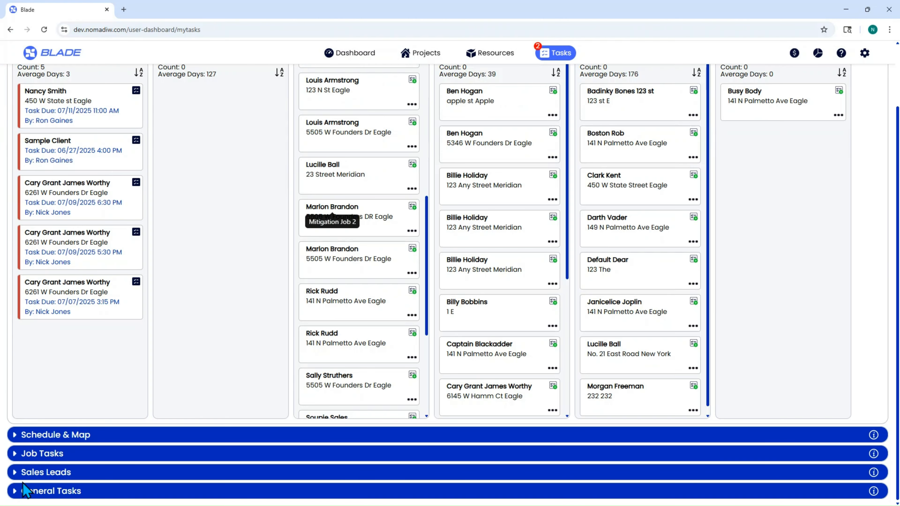
- Open the new lead from the Sales Leads list and view its time due settings
left_click(16, 473)
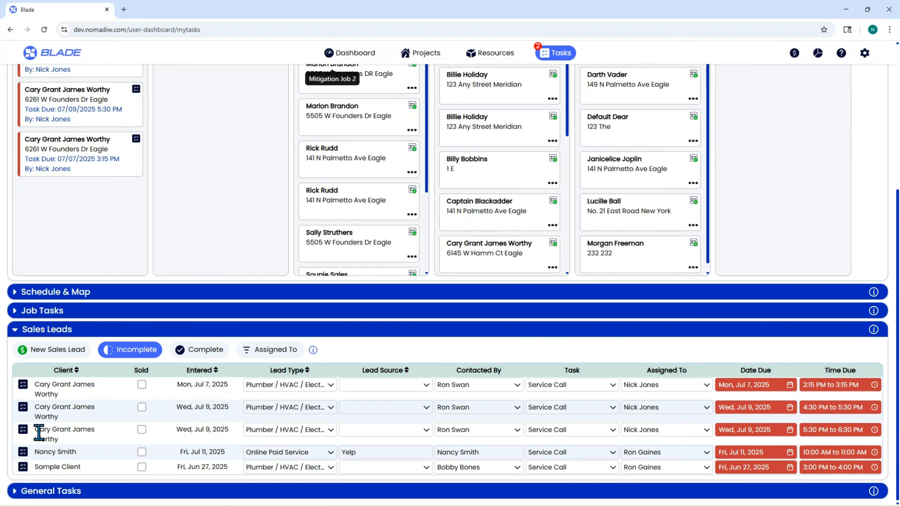
left_click(23, 452)
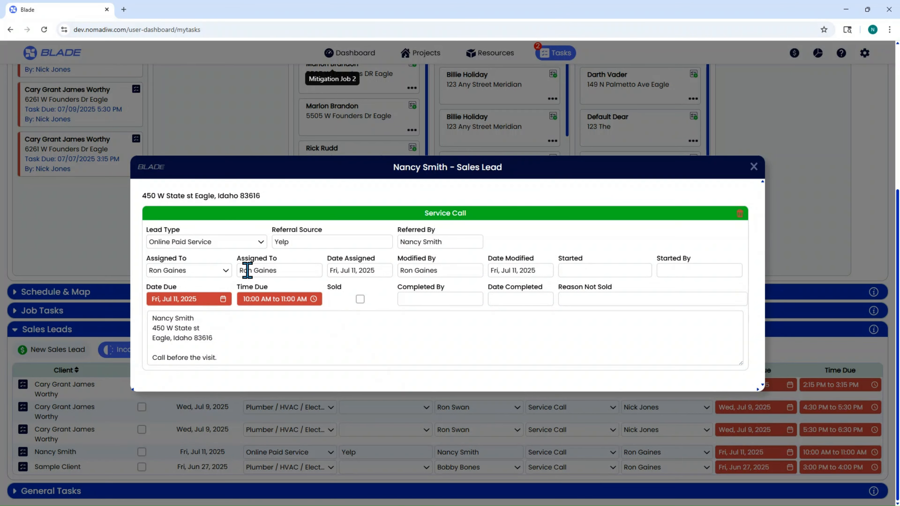
left_click(281, 300)
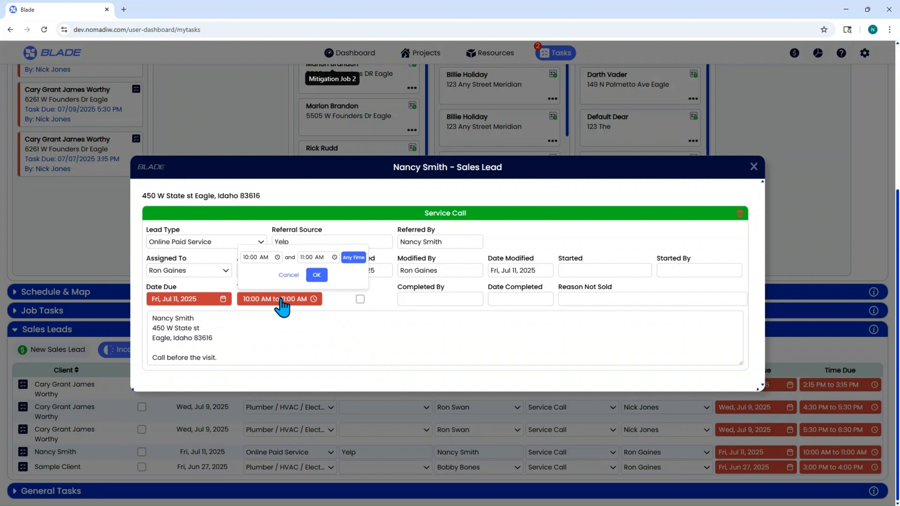
left_click(297, 275)
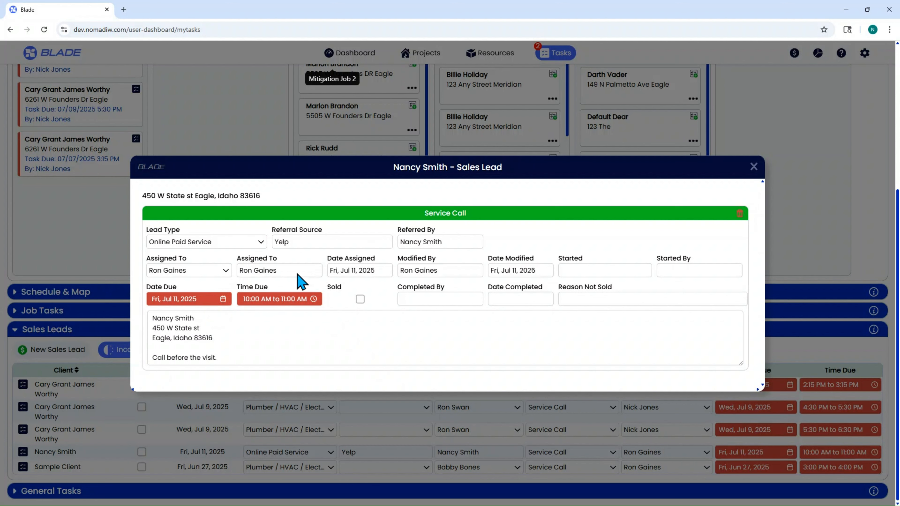
- Try marking the job as not sold and browse the reasons not sold
left_click(360, 299)
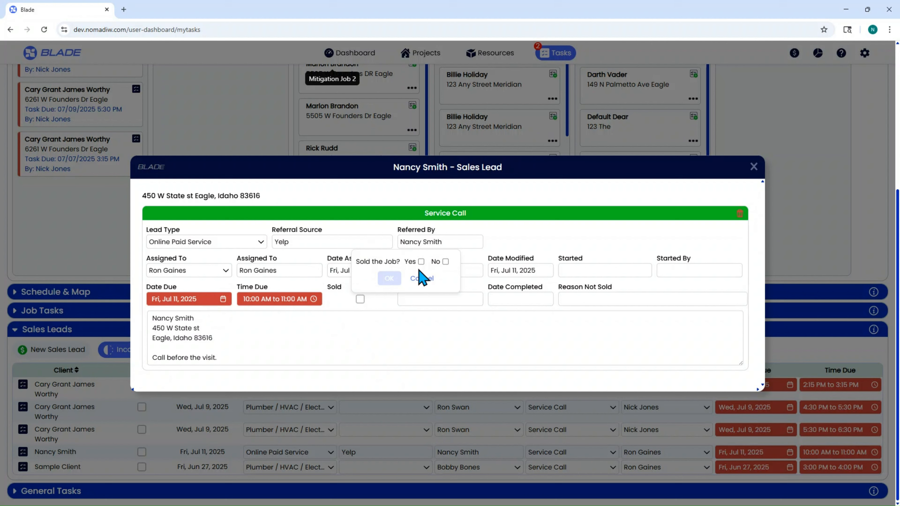
left_click(446, 263)
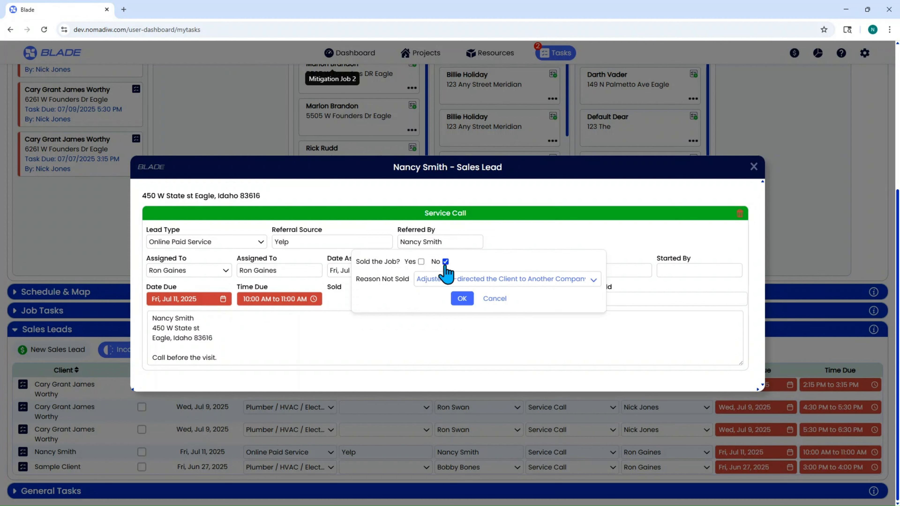
left_click(560, 288)
scroll(450, 227, "down", 3)
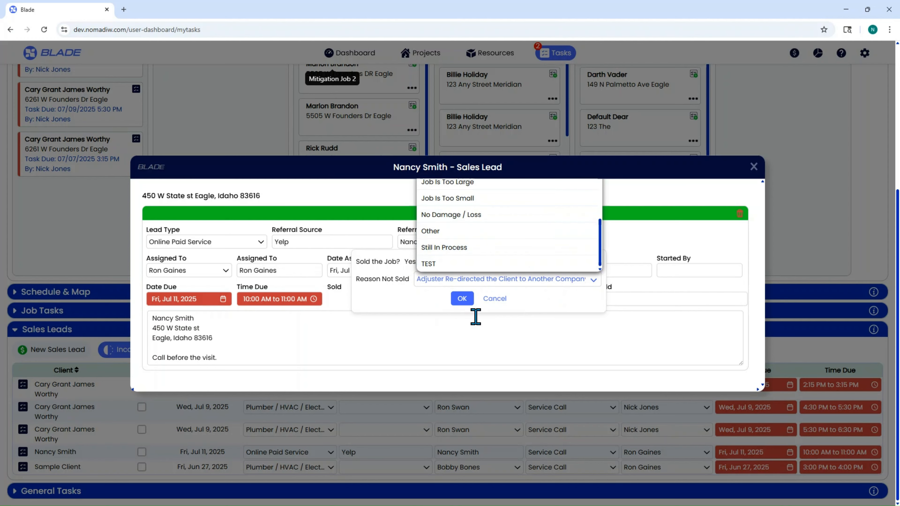
left_click(627, 347)
- Review the Common Reasons Job Not Sold list in the account's general inputs, then return to the Kanban board
left_click(865, 53)
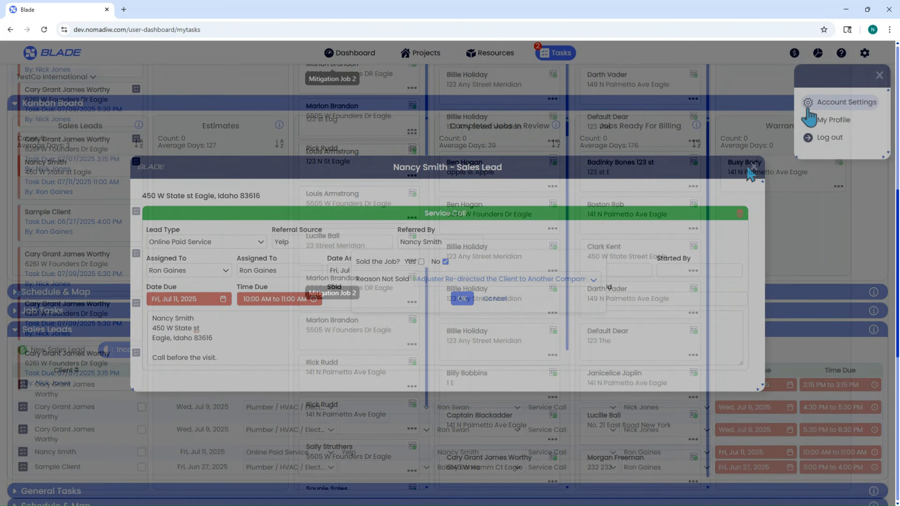
left_click(833, 103)
left_click(200, 81)
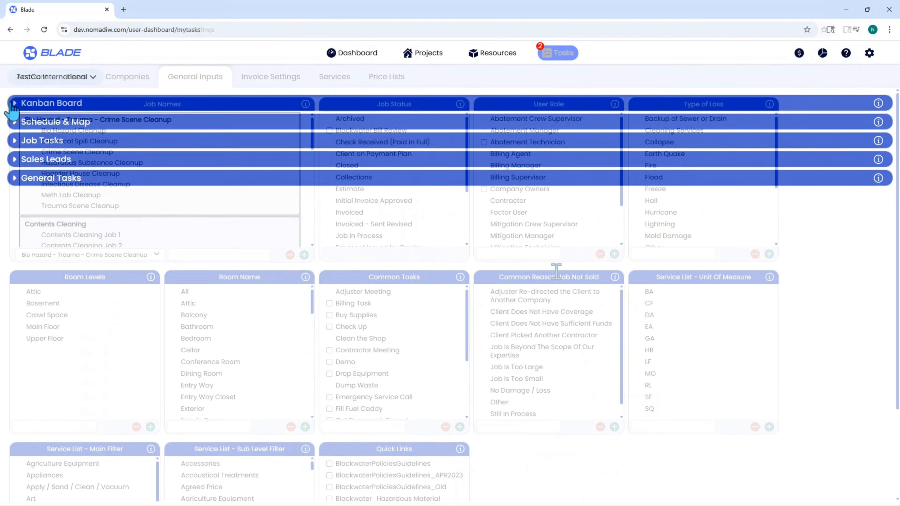
left_click(14, 105)
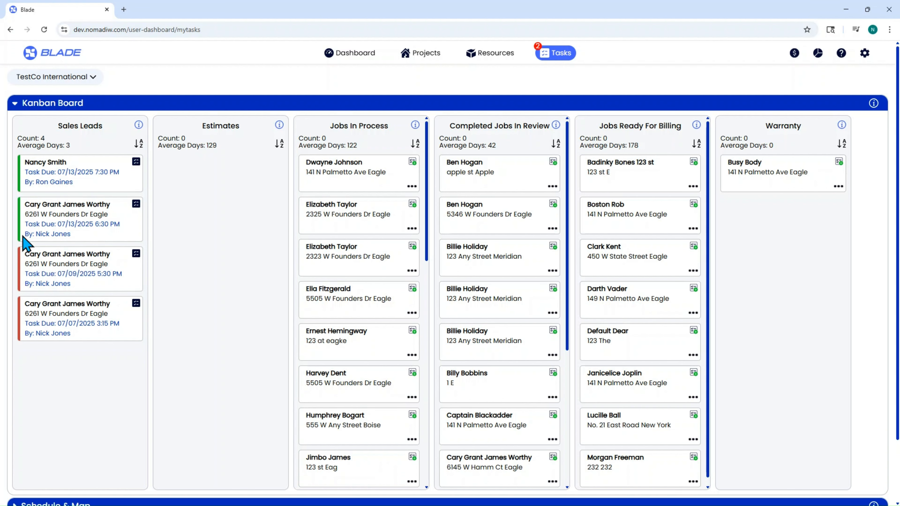
- Change the due date of the lead due 07/09/2025 at 5:30 PM to July 13, 2025
left_click(137, 253)
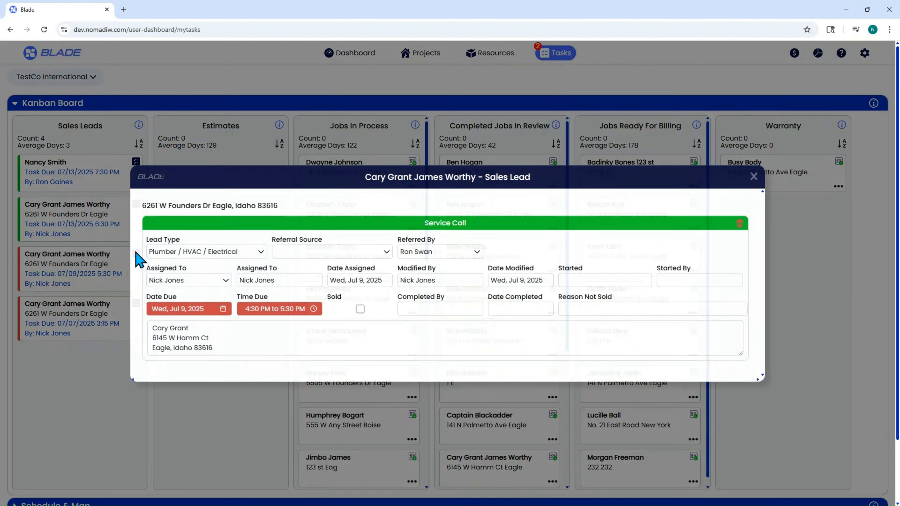
left_click(207, 309)
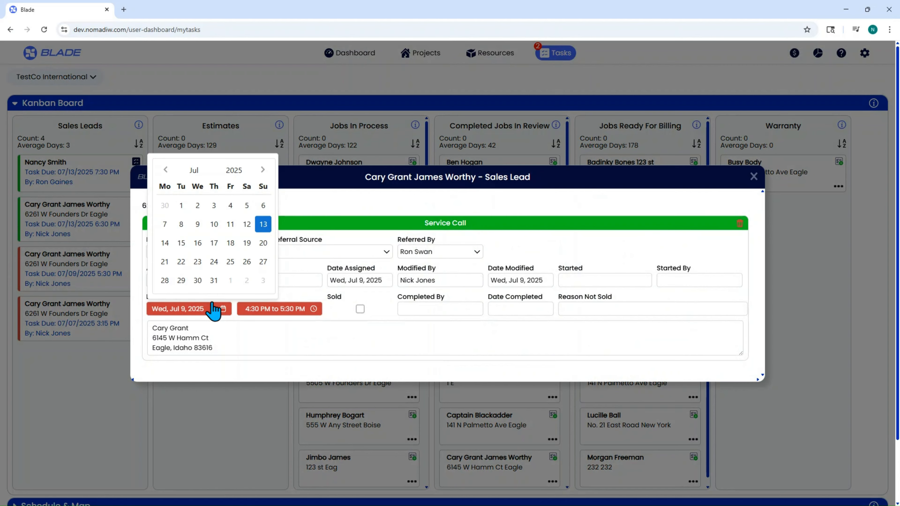
left_click(263, 224)
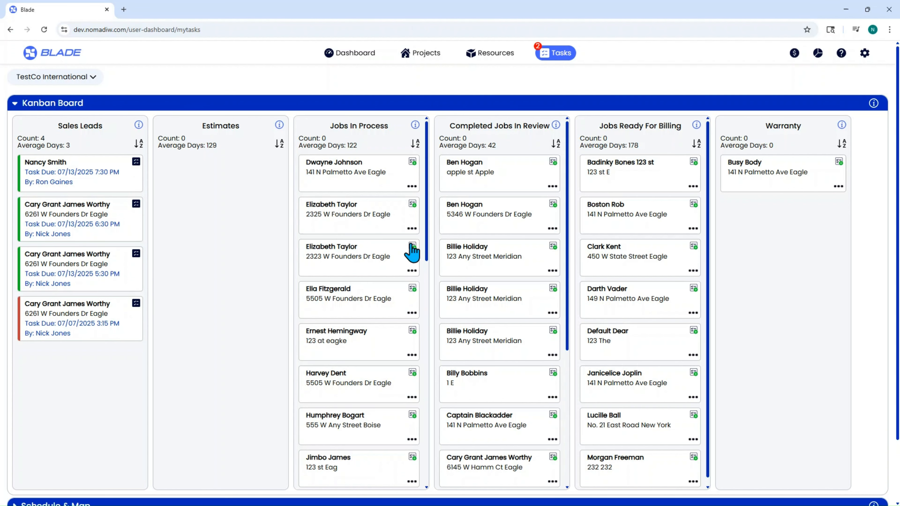
left_click(137, 162)
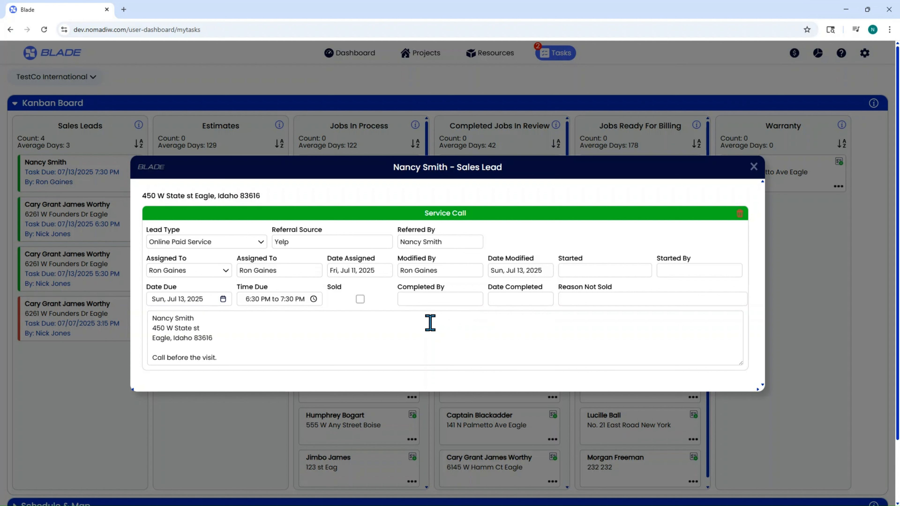
left_click(360, 299)
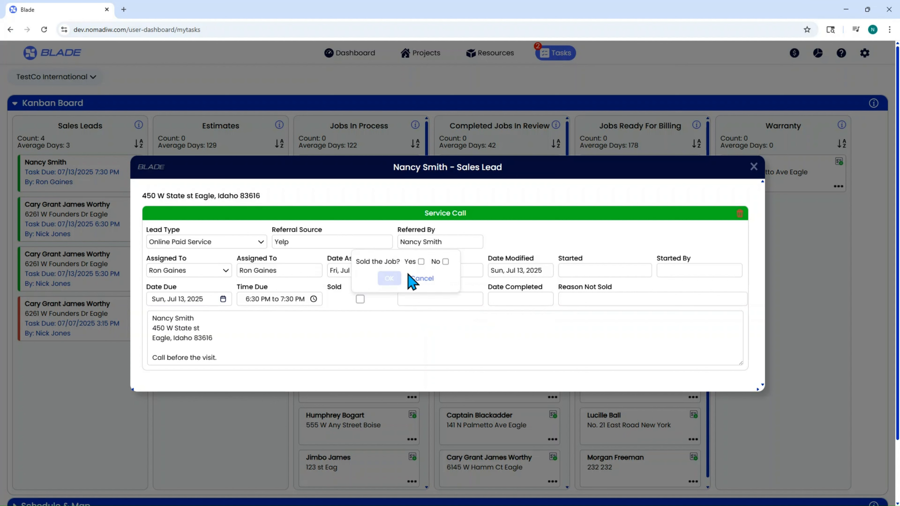
left_click(423, 280)
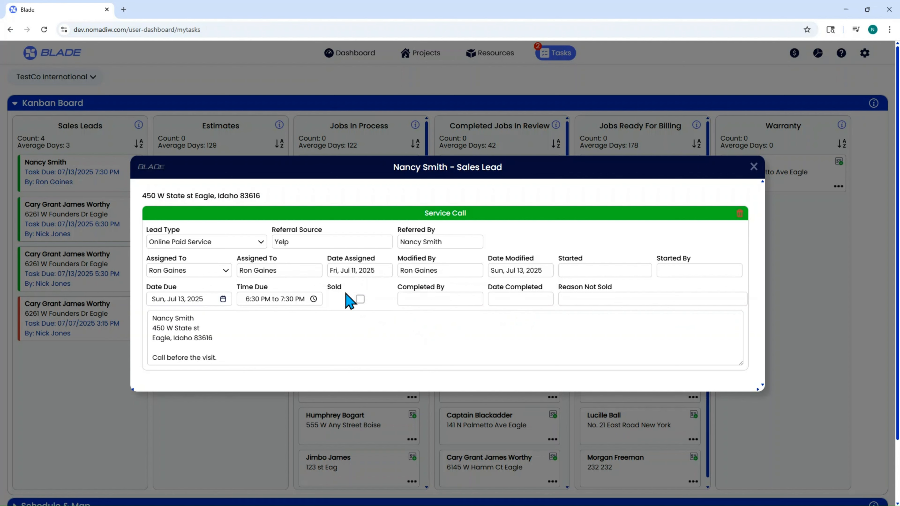
left_click(277, 300)
left_click(192, 300)
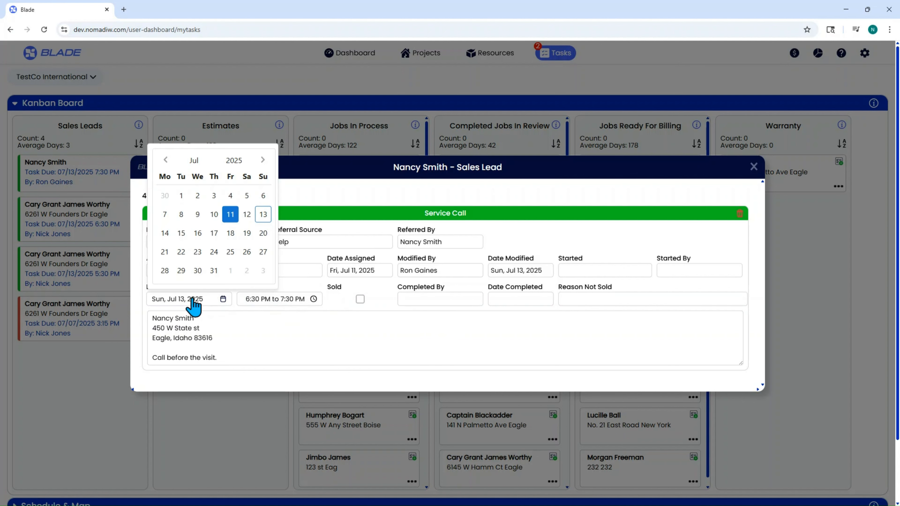
left_click(230, 215)
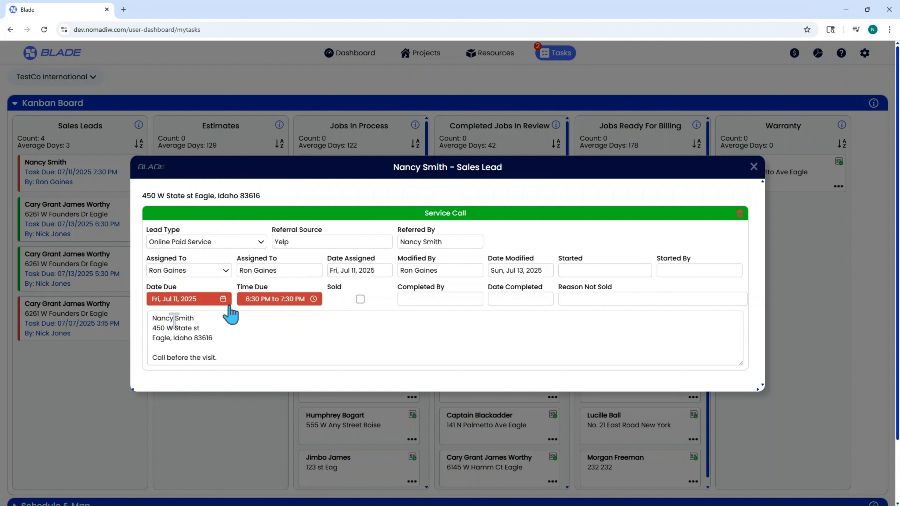
- Start deleting the lead's task, decline the deletion, and close the lead window
left_click(739, 213)
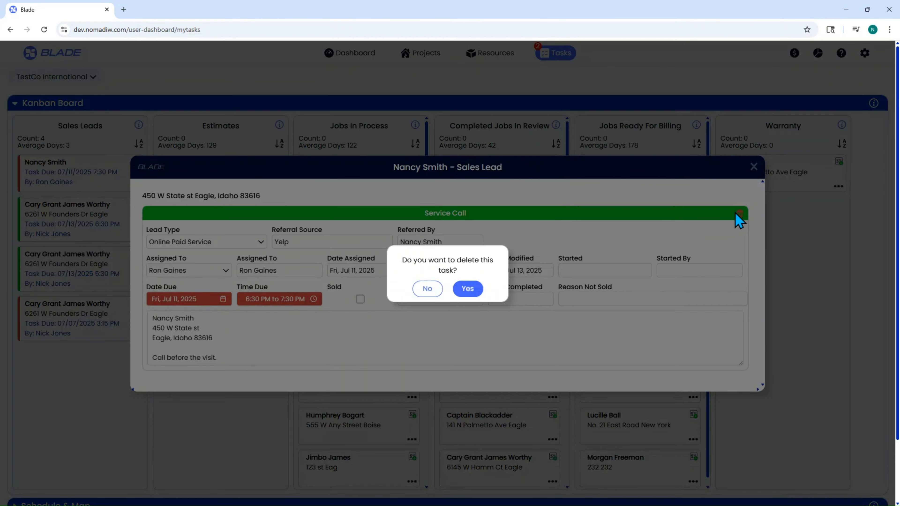
left_click(424, 290)
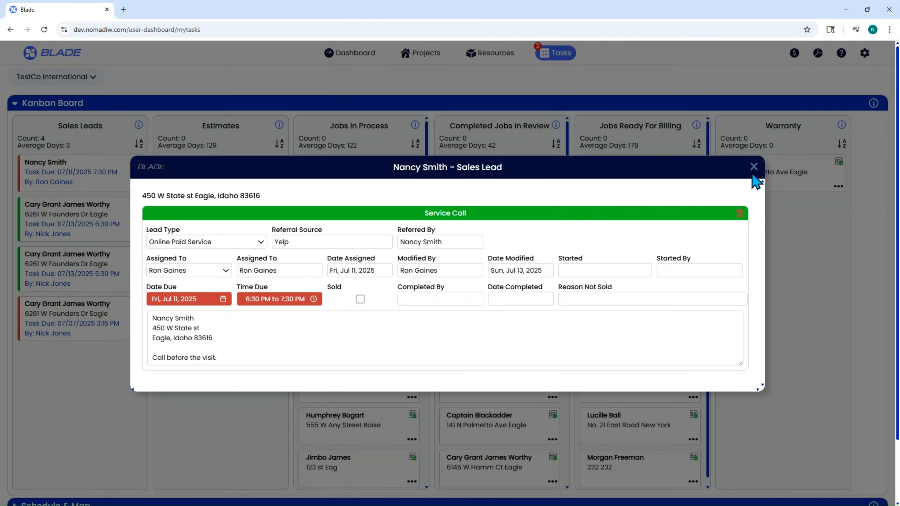
left_click(754, 167)
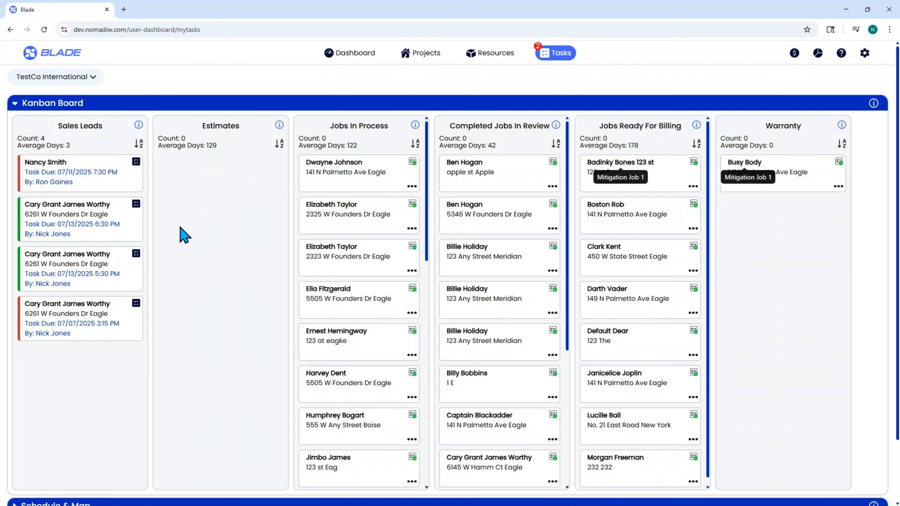
left_click_drag(81, 185, 364, 187)
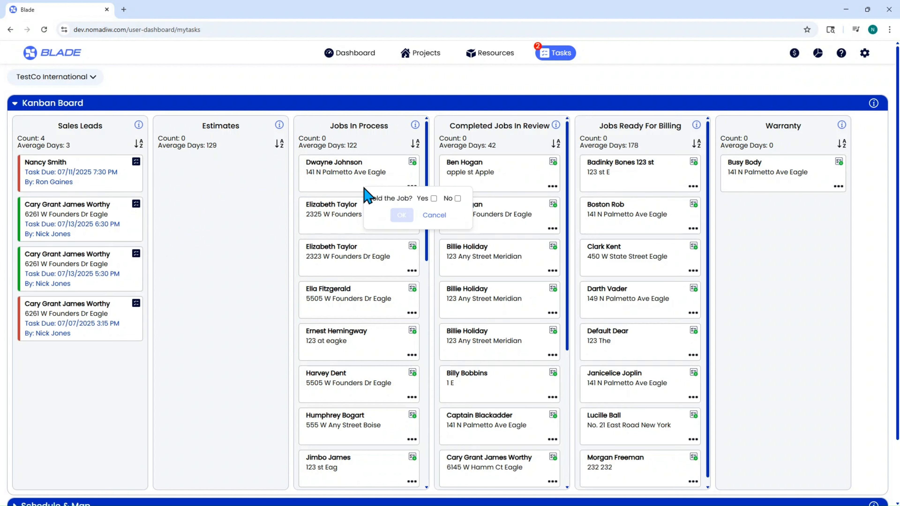
left_click(440, 216)
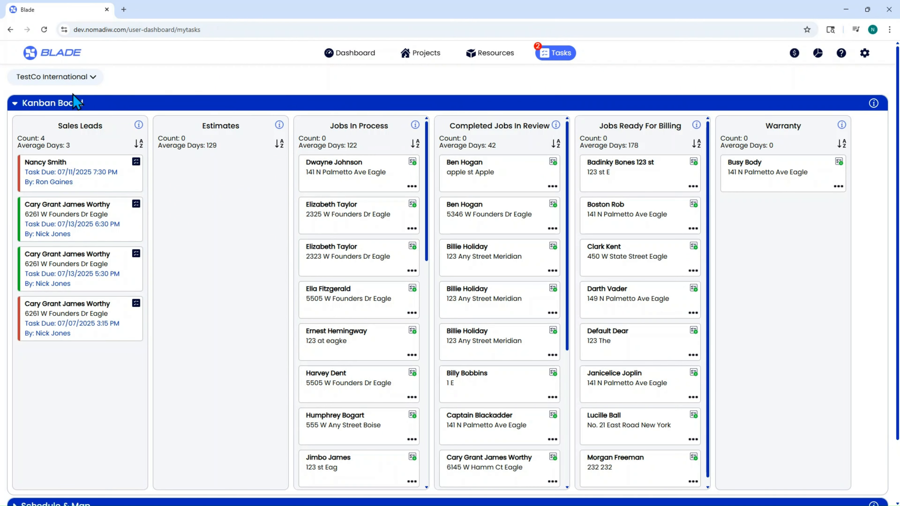
- Open the Sales Leads list and set the third Cary Grant James Worthy lead's source to WaterFix Plumbing
left_click(16, 104)
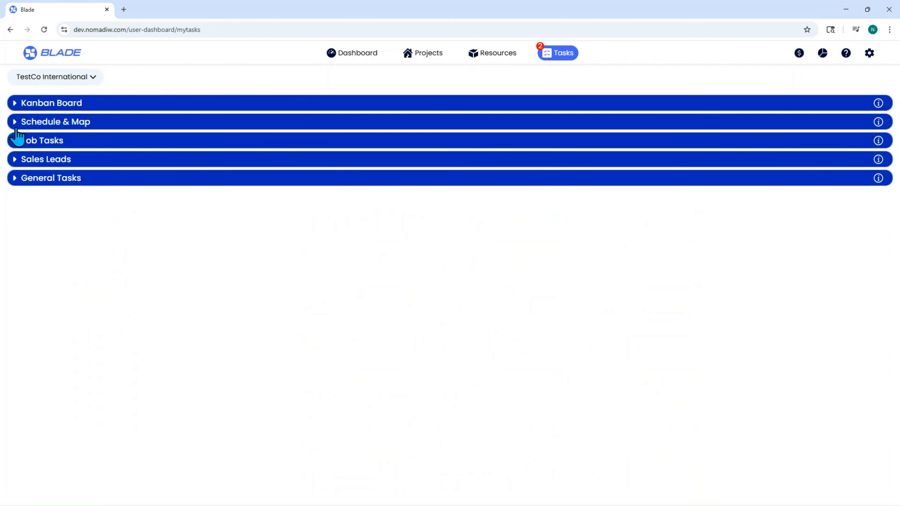
left_click(15, 161)
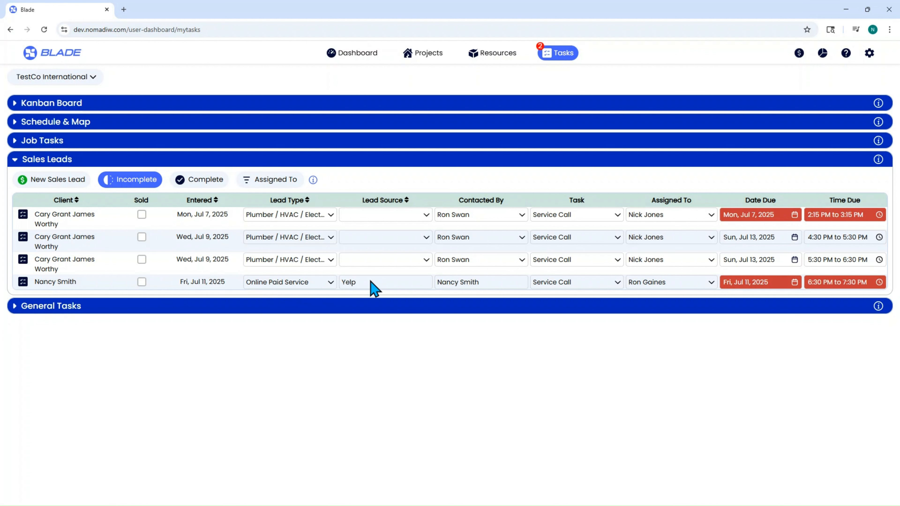
left_click(353, 265)
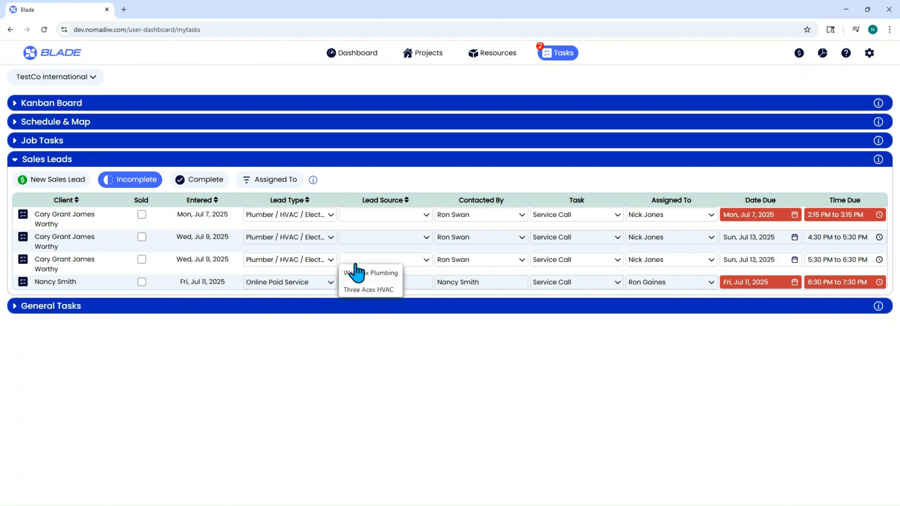
left_click(356, 274)
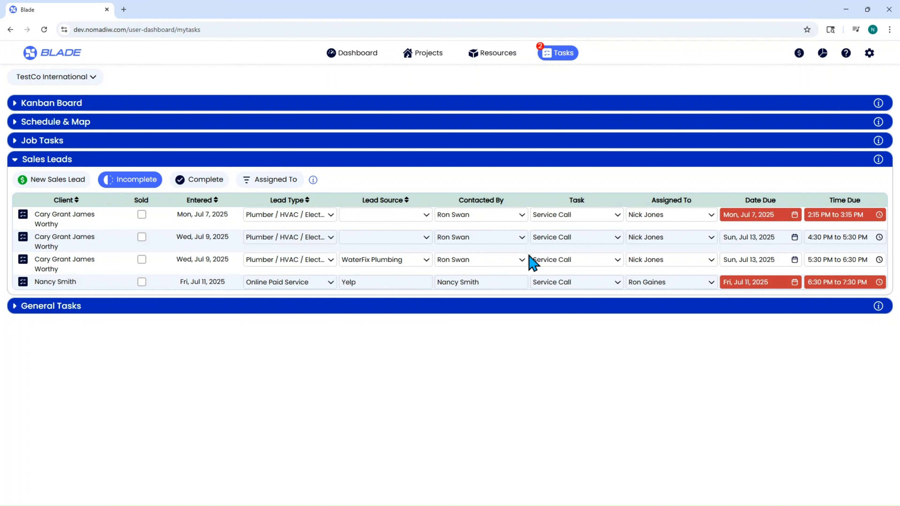
left_click(23, 282)
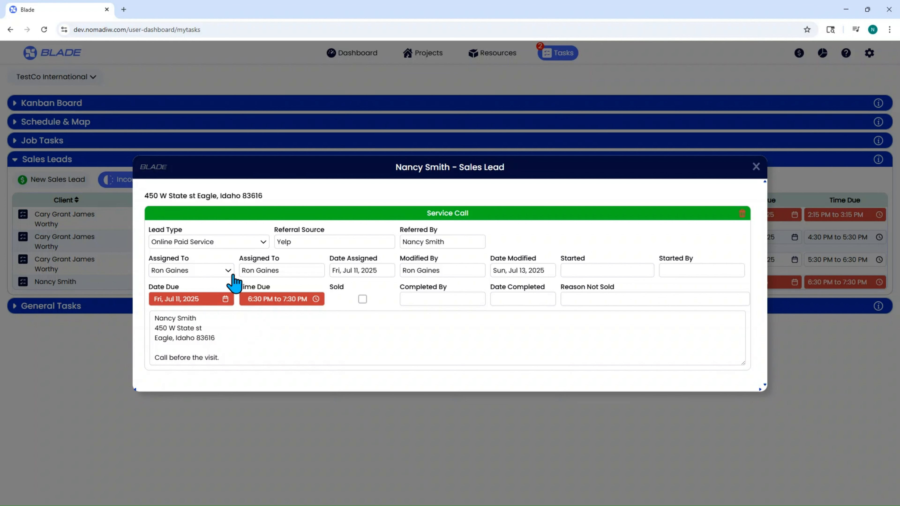
left_click(362, 300)
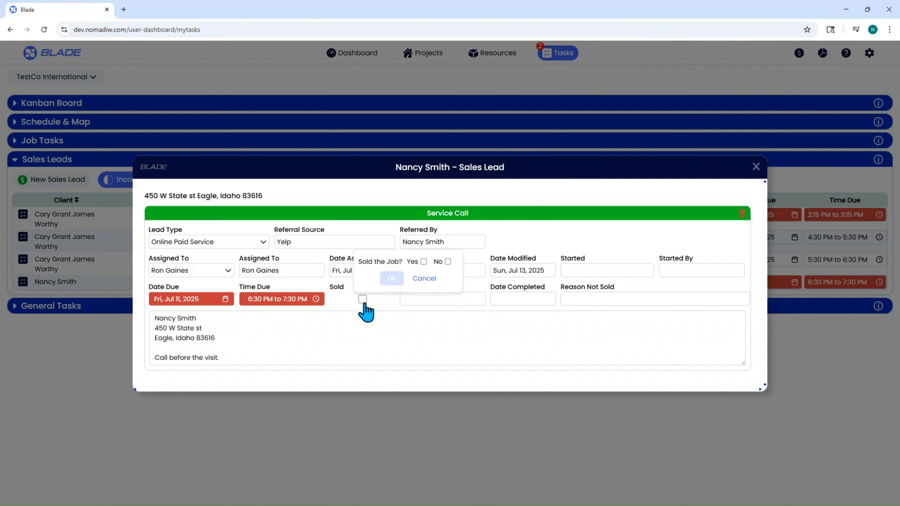
left_click(427, 280)
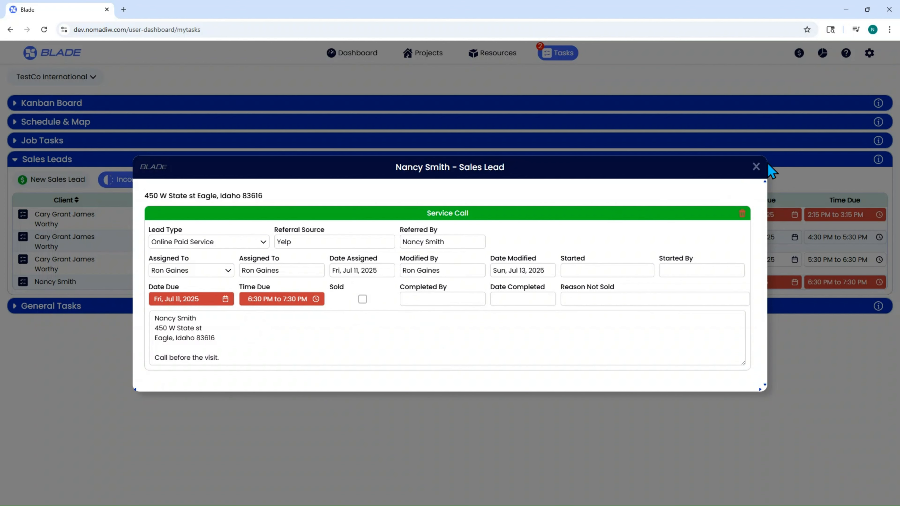
left_click(756, 168)
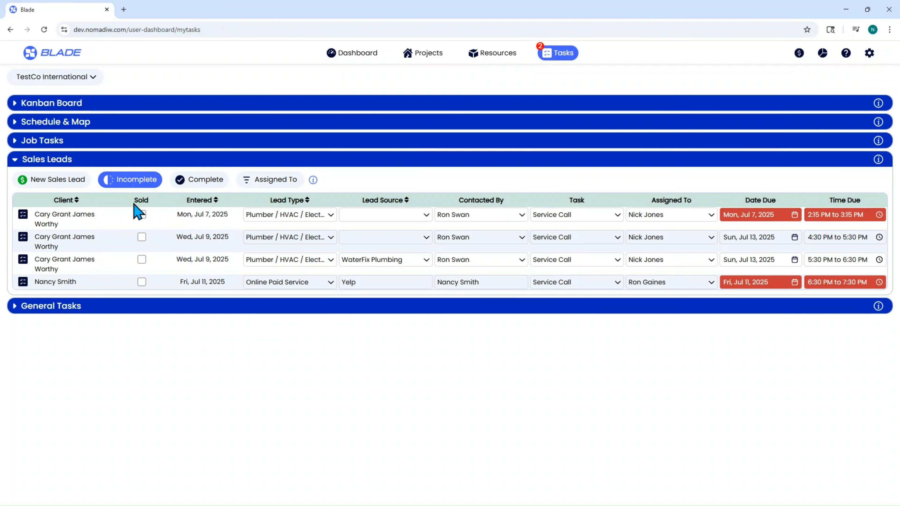
left_click(212, 181)
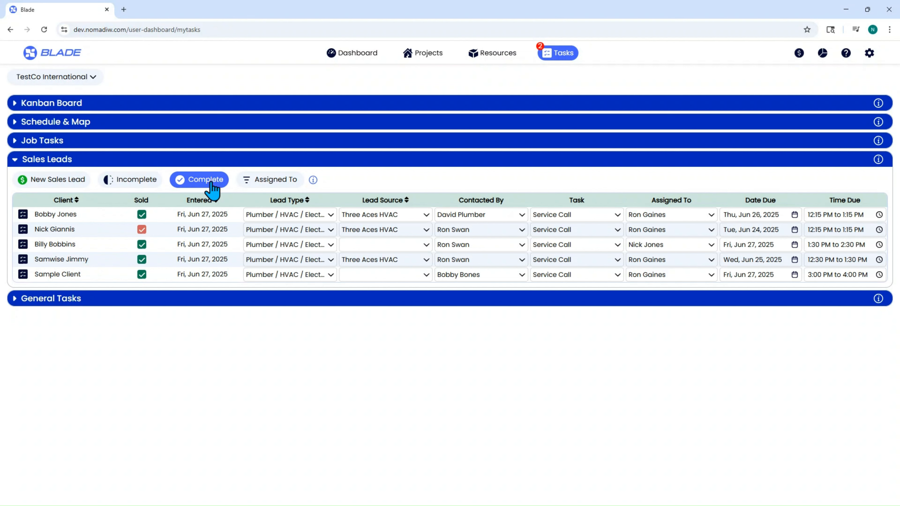
left_click(136, 180)
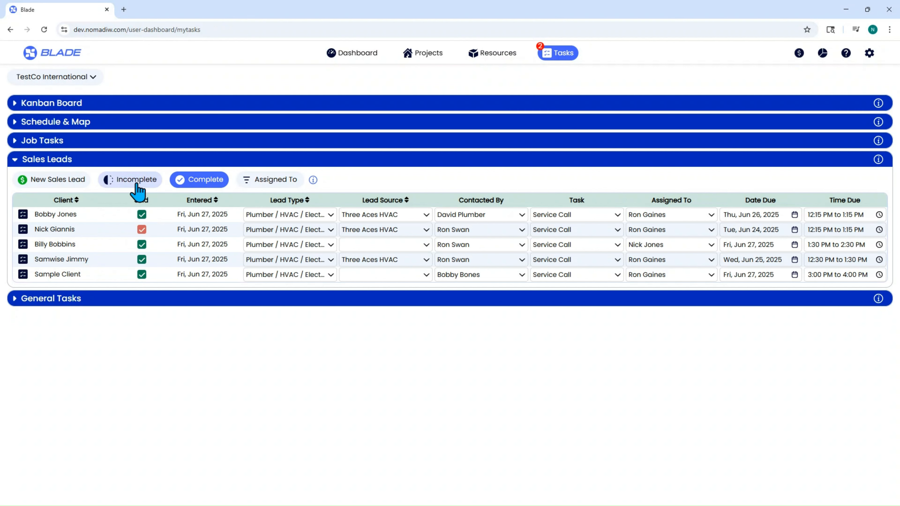
left_click(268, 181)
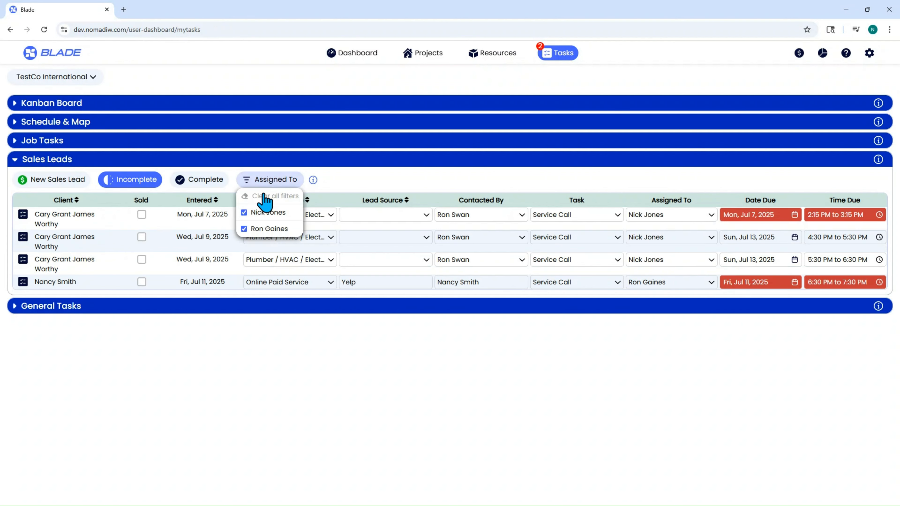
left_click(259, 217)
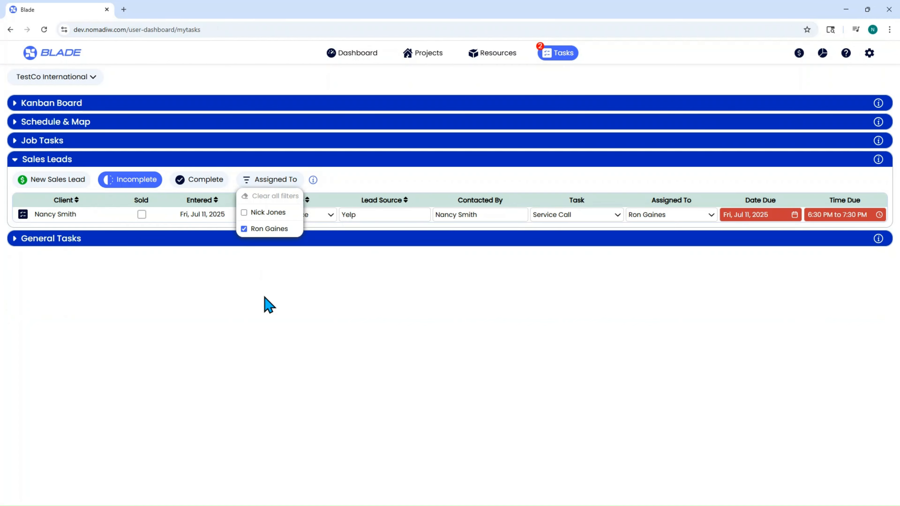
left_click(269, 214)
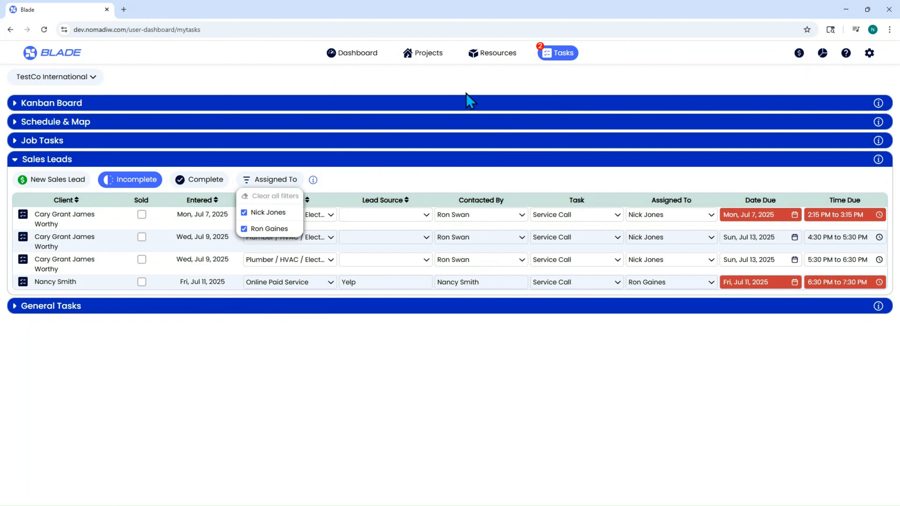
- Download a Sales PDF report for TestCo International over the last 90 days for lead type Plumber / HVAC / Electrical
left_click(14, 161)
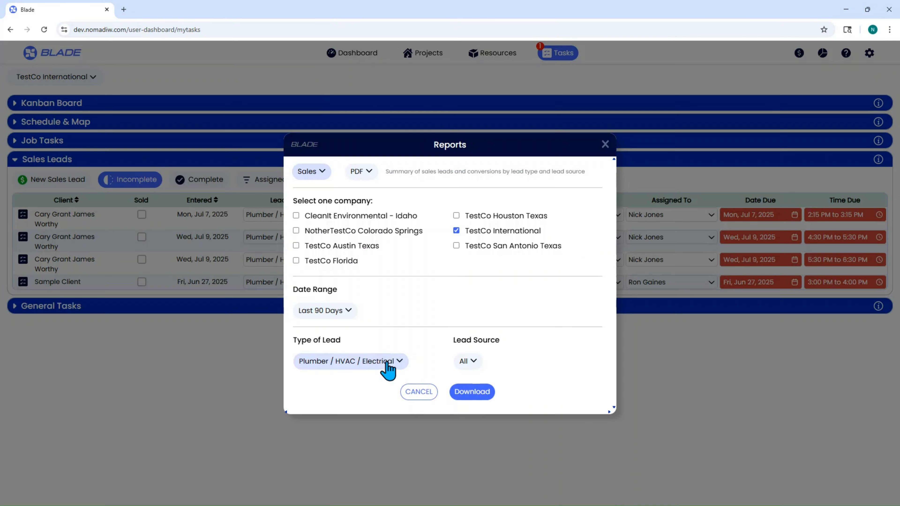
left_click(388, 362)
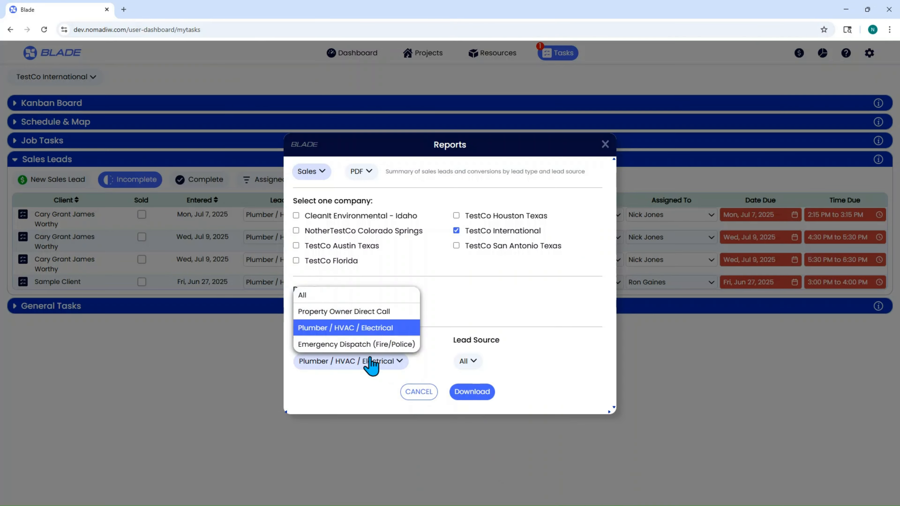
left_click(368, 328)
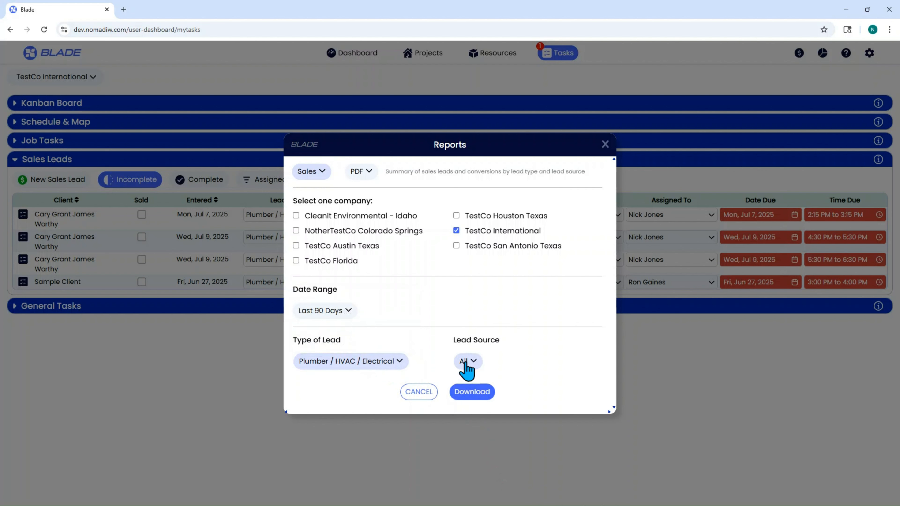
left_click(485, 395)
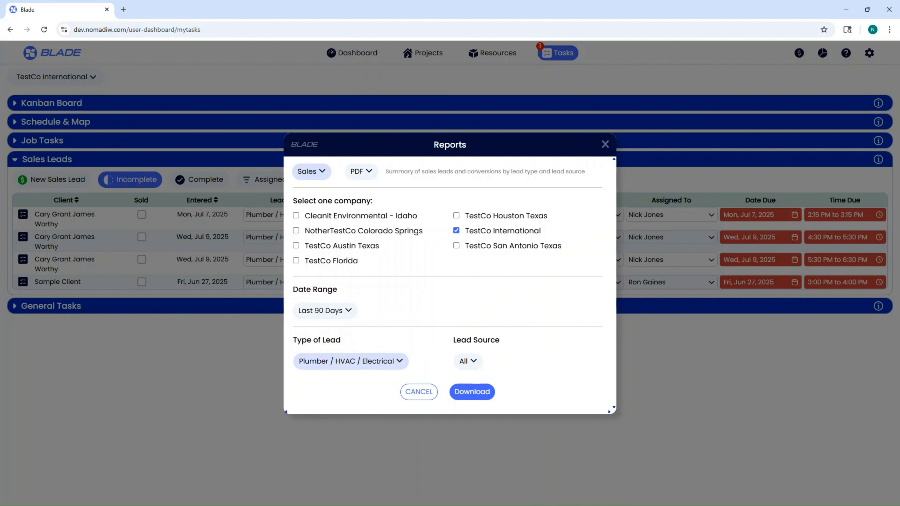